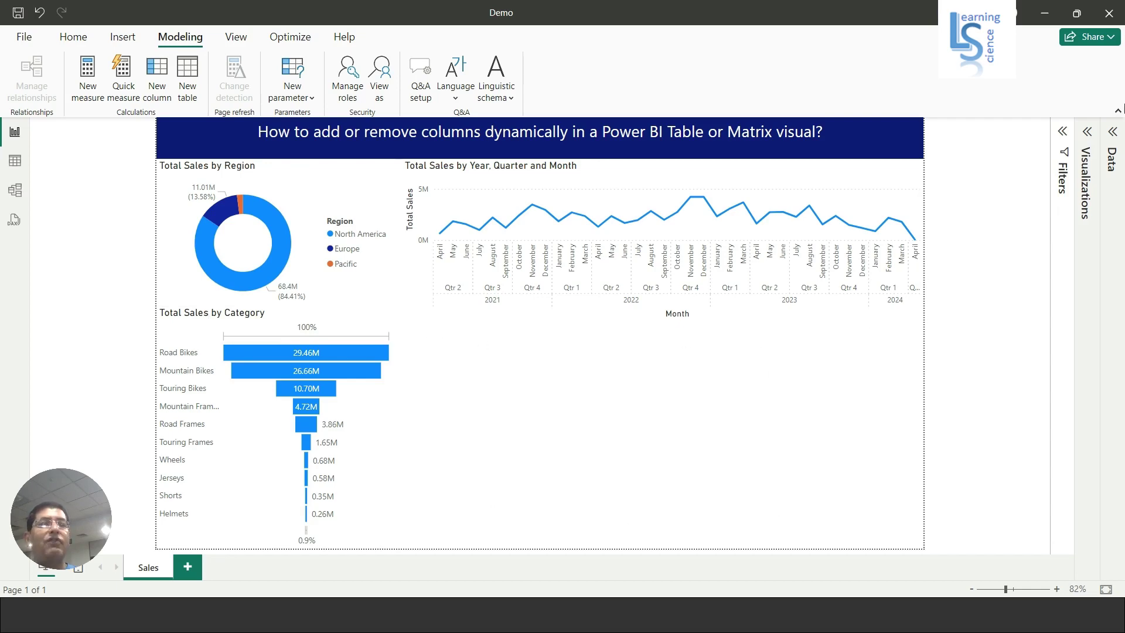
Expand the collapsed Data pane so the Sales Data fields appear beside the charts
{"action": "left_click", "coordinate": [1111, 132]}
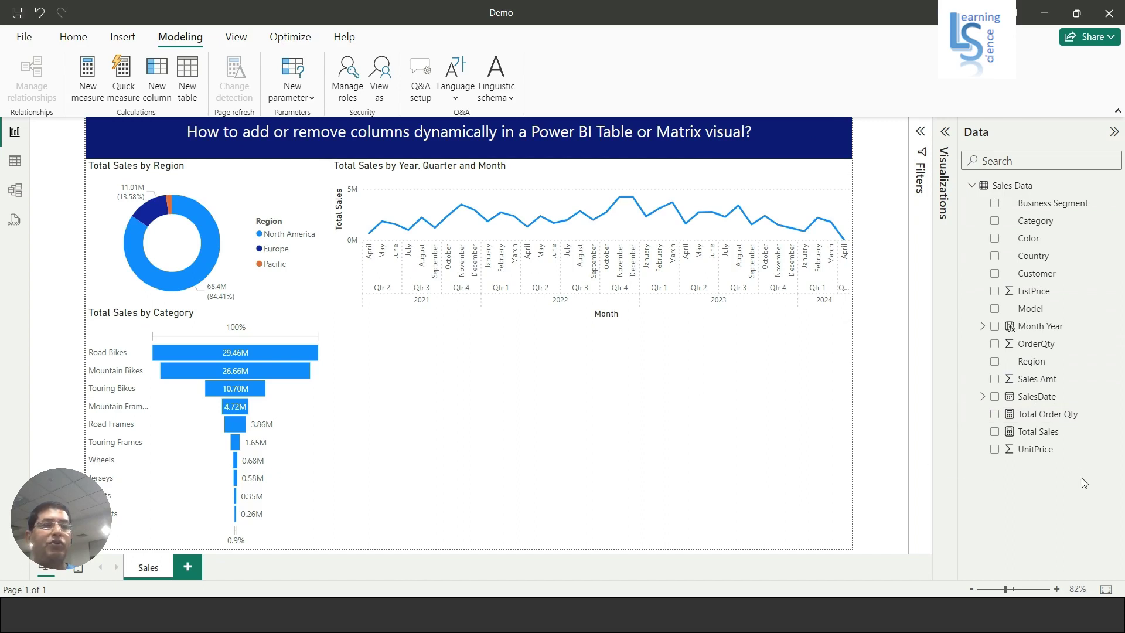
{"action": "left_click", "coordinate": [1049, 415]}
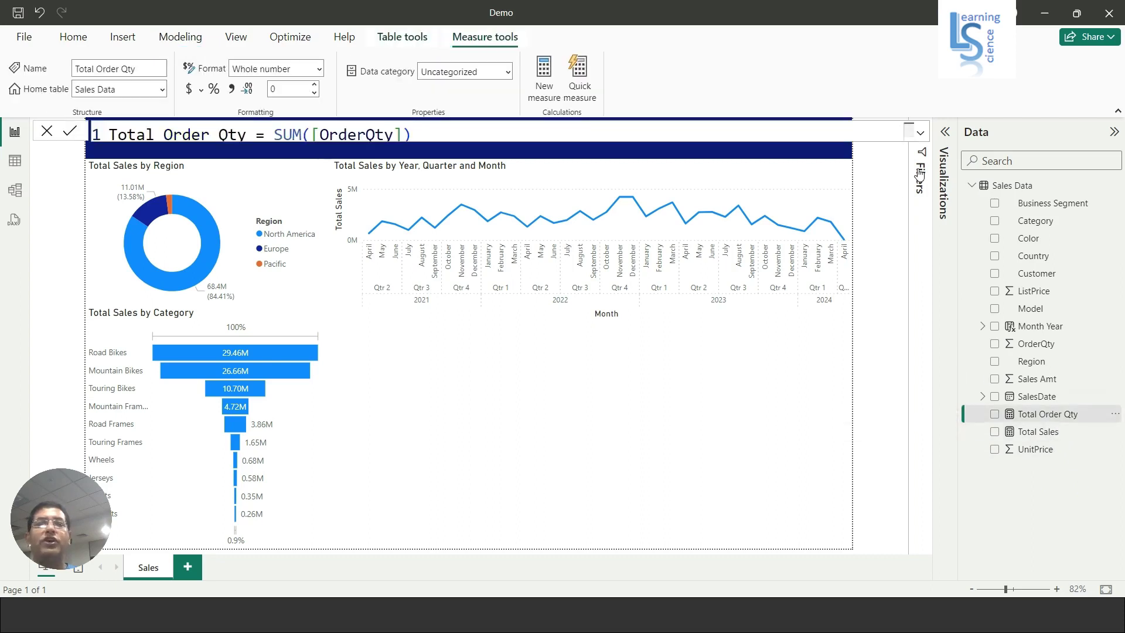
{"action": "left_click", "coordinate": [919, 132]}
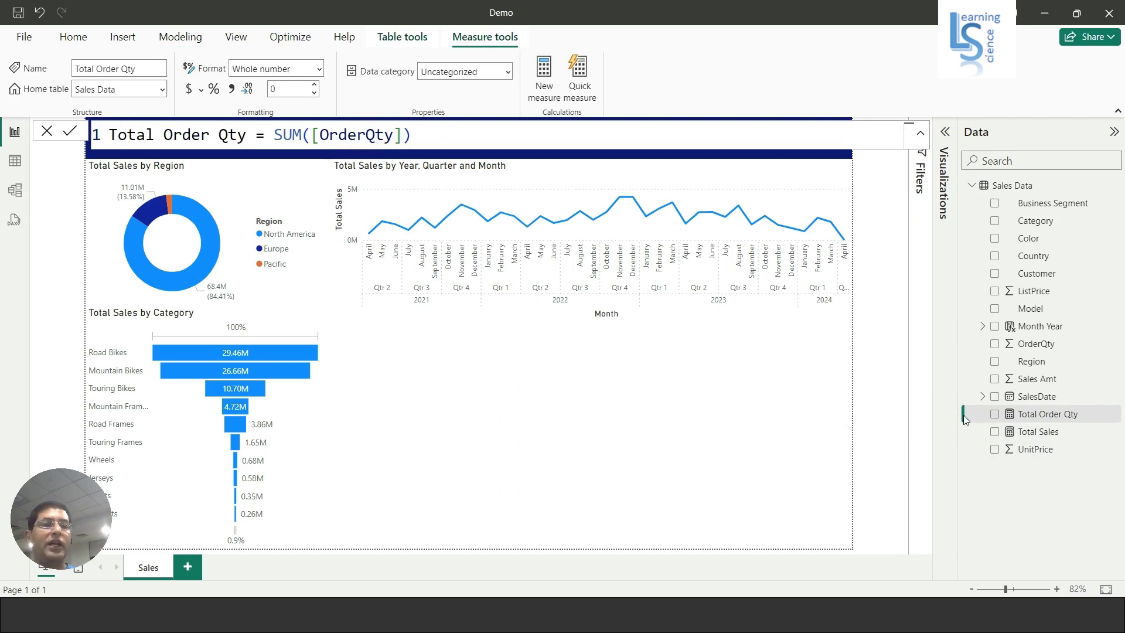
{"action": "left_click", "coordinate": [1038, 433]}
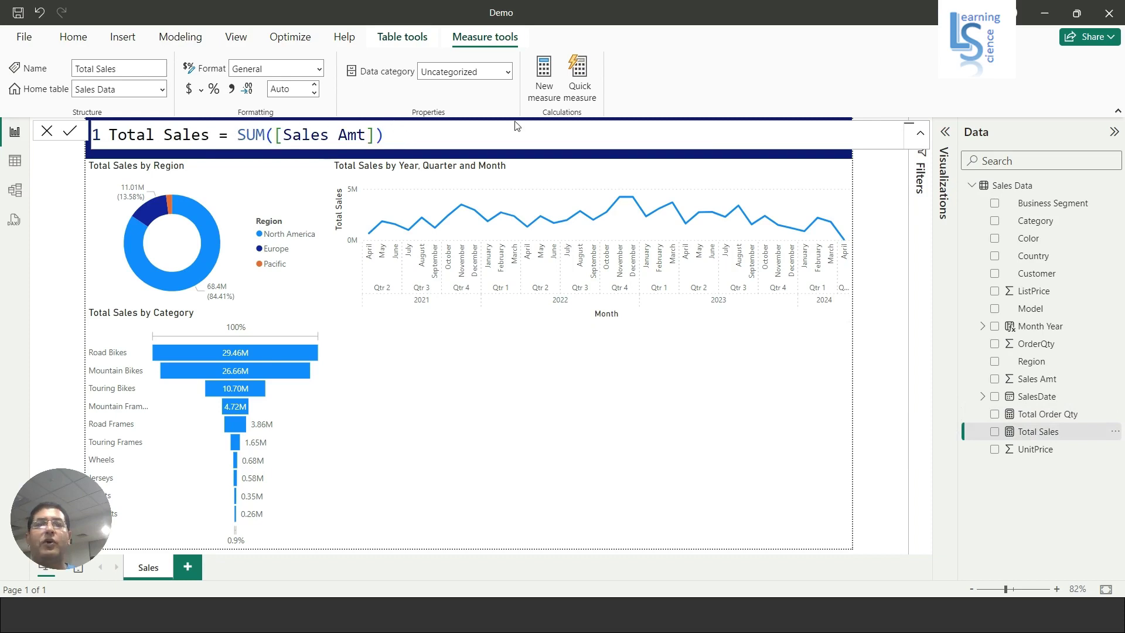
{"action": "left_click", "coordinate": [921, 132]}
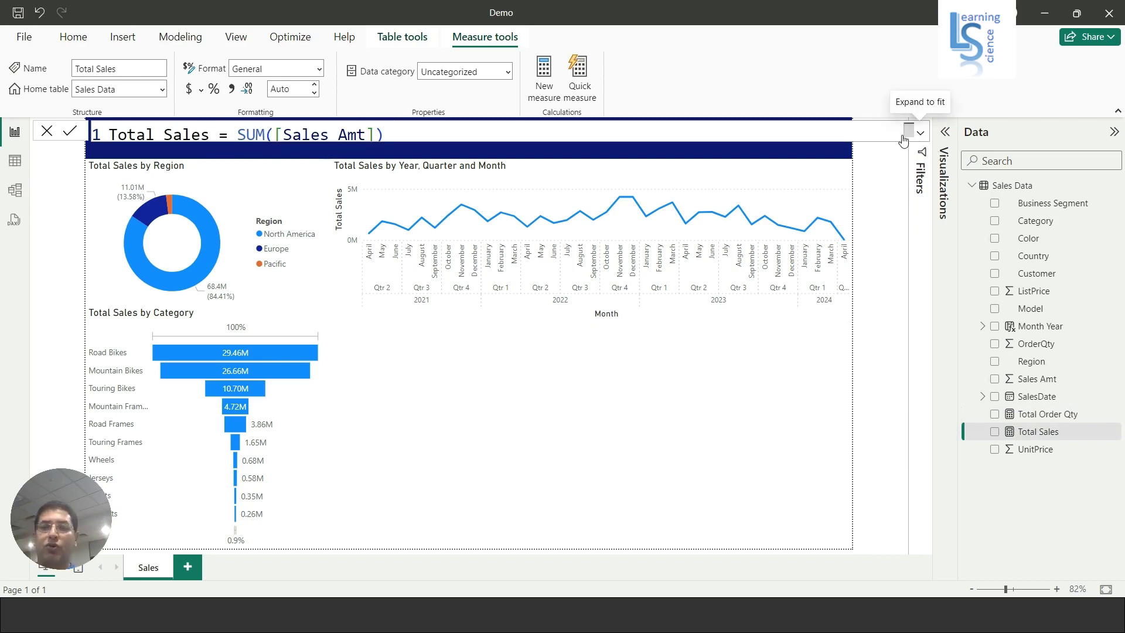
{"action": "key", "text": "Escape"}
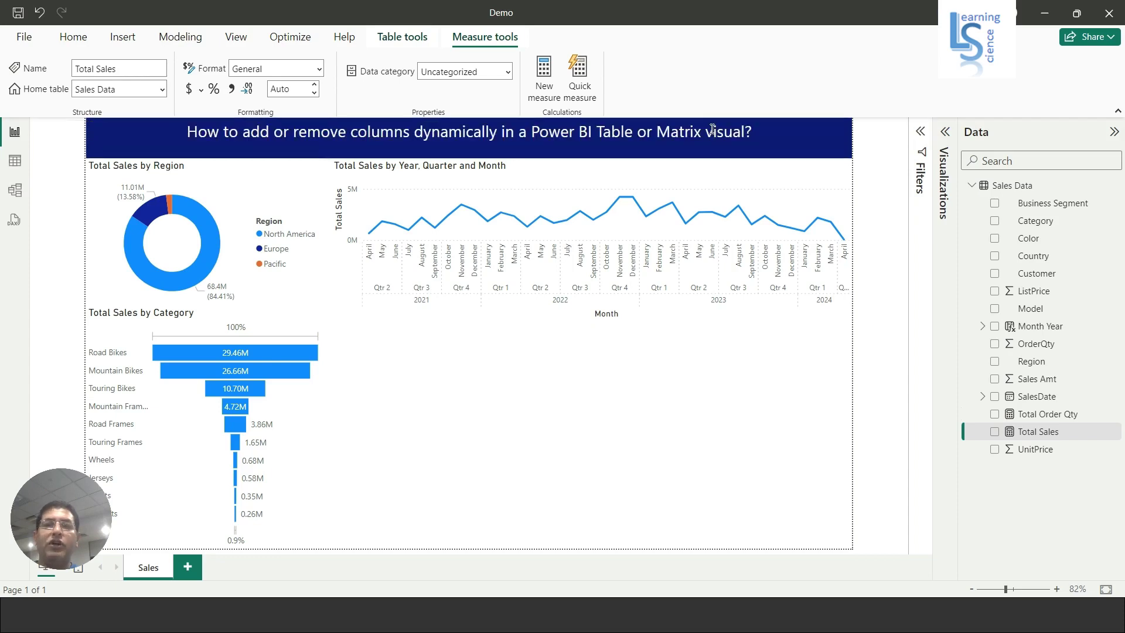
Add an empty table visual below the line chart, narrow it, and collapse both side panes
{"action": "left_click", "coordinate": [946, 133]}
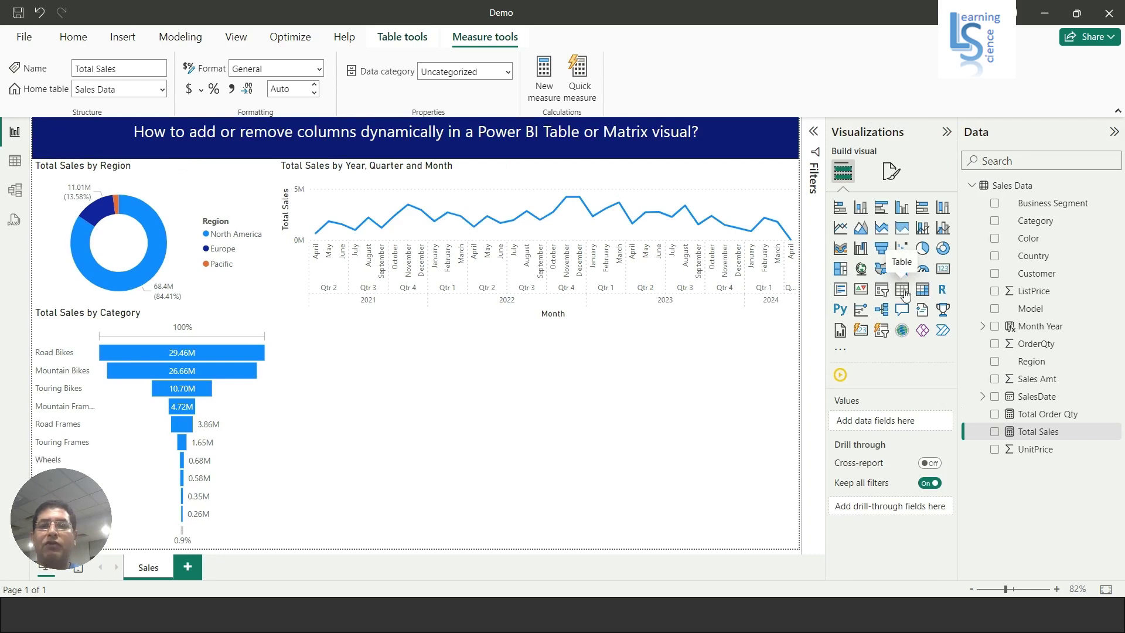
{"action": "left_click", "coordinate": [903, 292]}
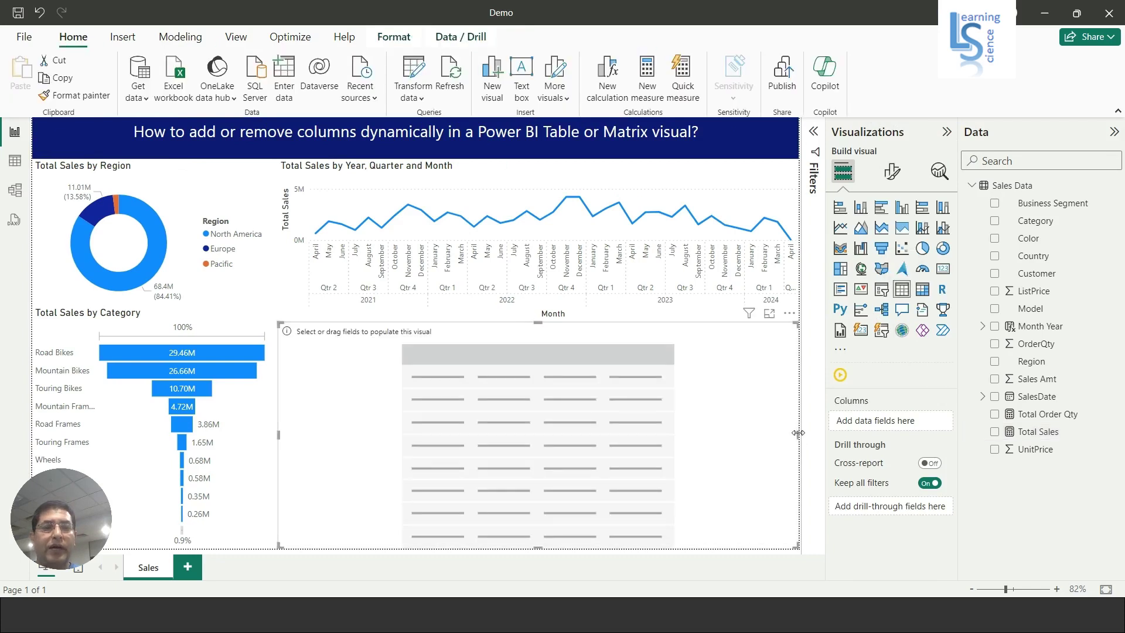
{"action": "left_click_drag", "start_coordinate": [796, 432], "coordinate": [638, 414]}
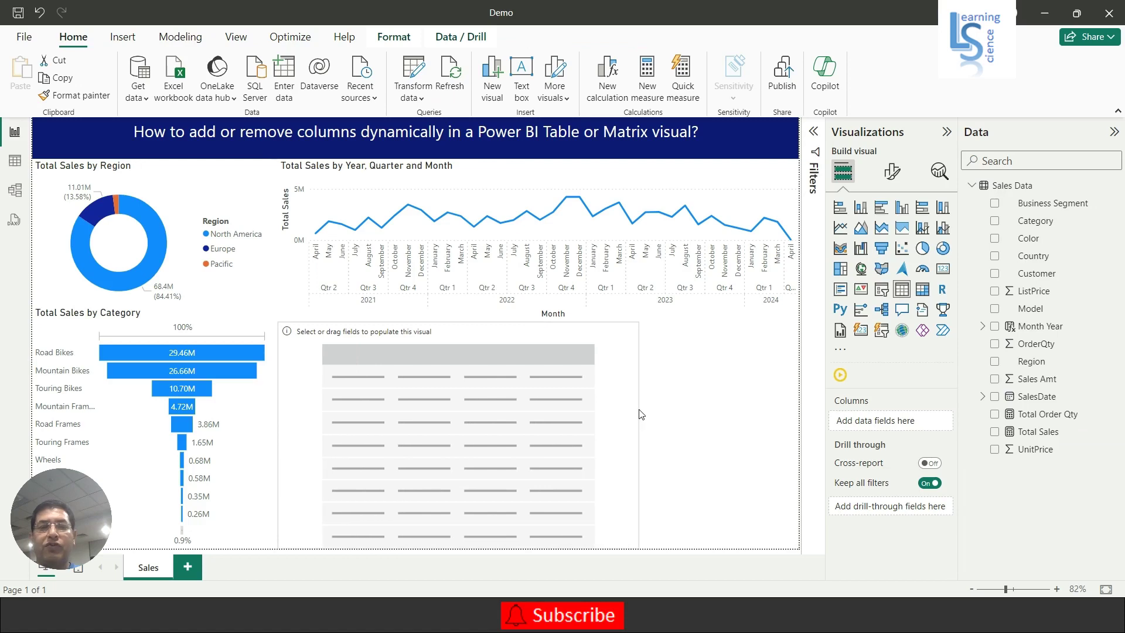
{"action": "left_click", "coordinate": [945, 132]}
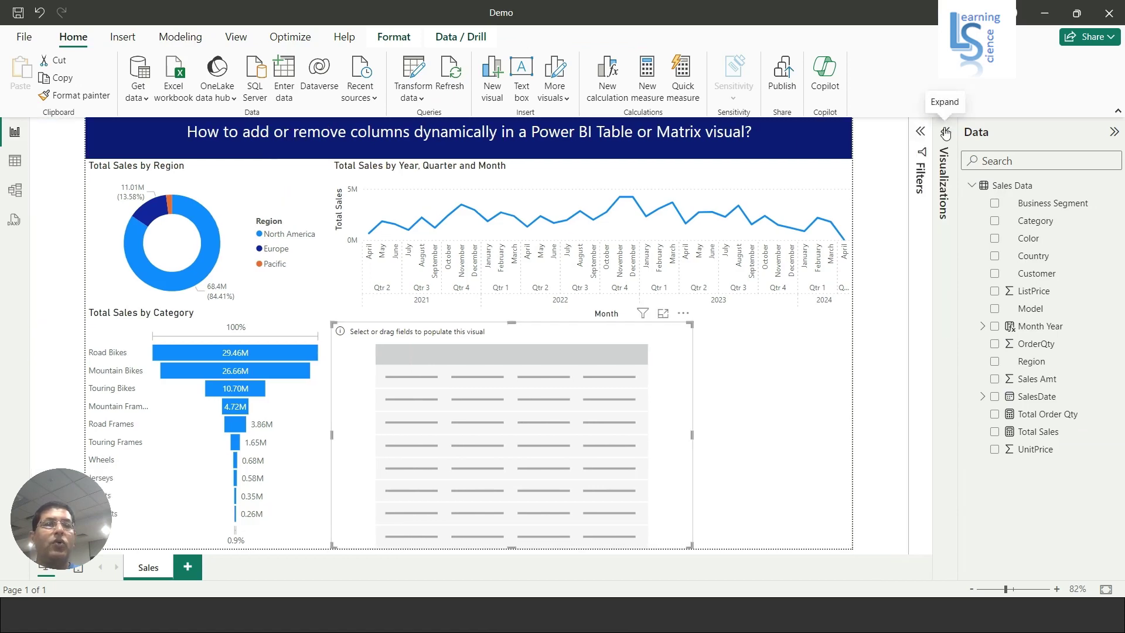
{"action": "left_click", "coordinate": [1113, 132]}
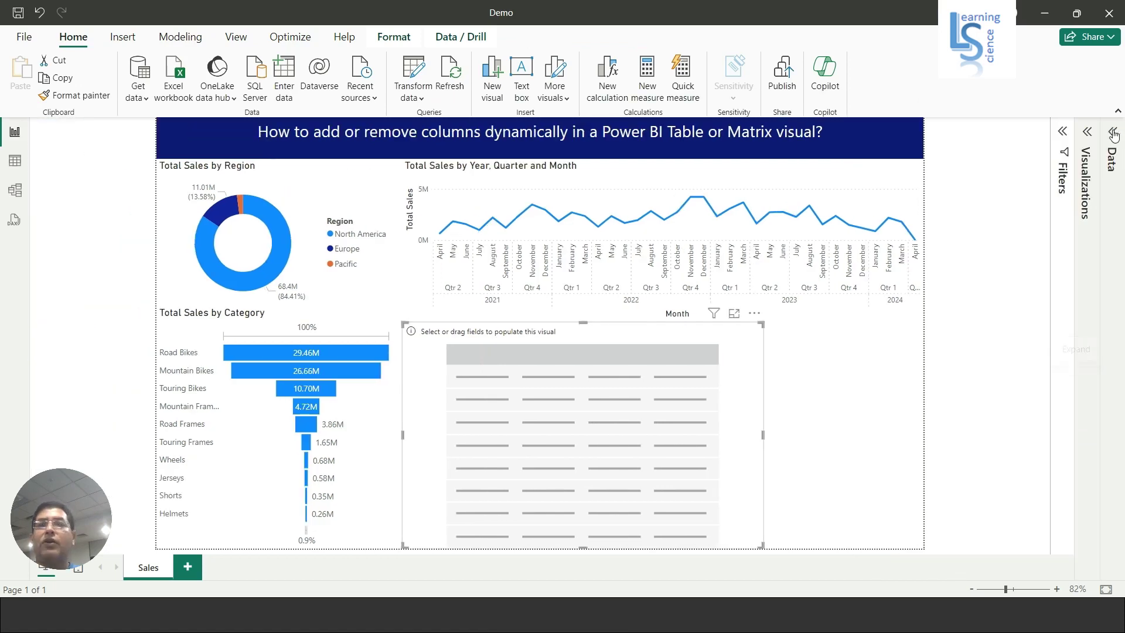
Start a Fields parameter from the Modeling tab's New parameter menu
{"action": "left_click", "coordinate": [179, 37]}
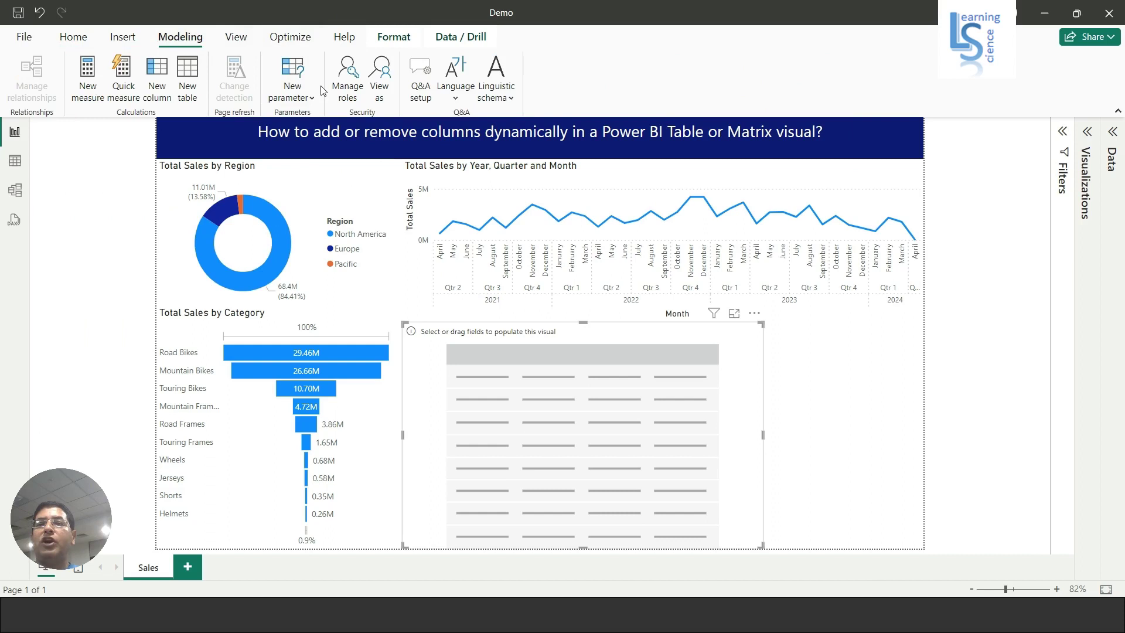
{"action": "left_click", "coordinate": [312, 99]}
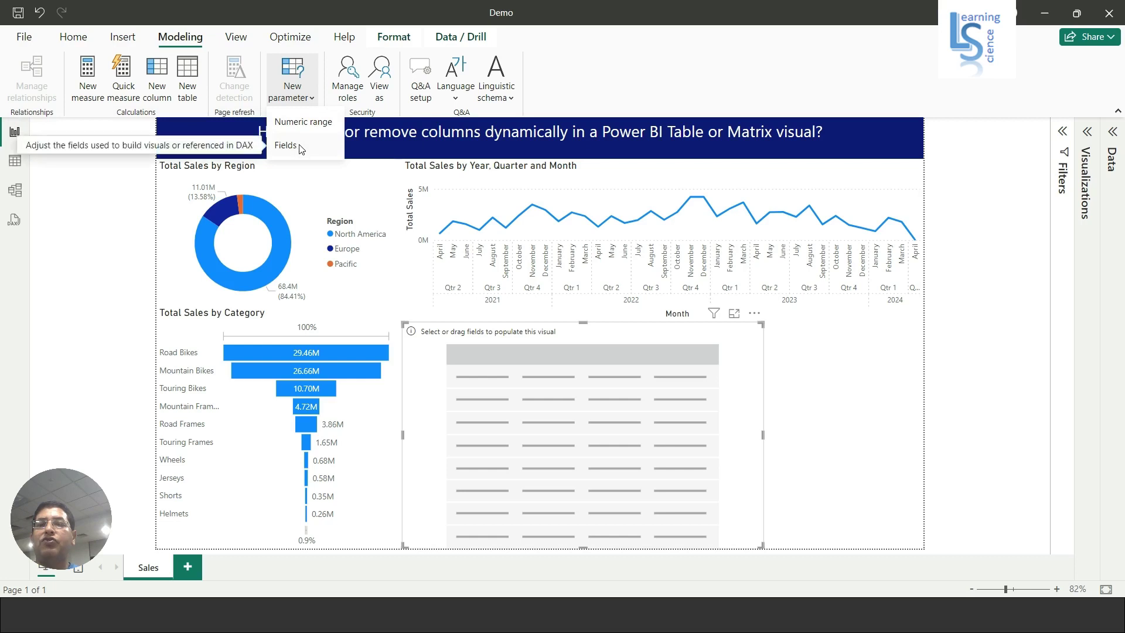
{"action": "left_click", "coordinate": [287, 145]}
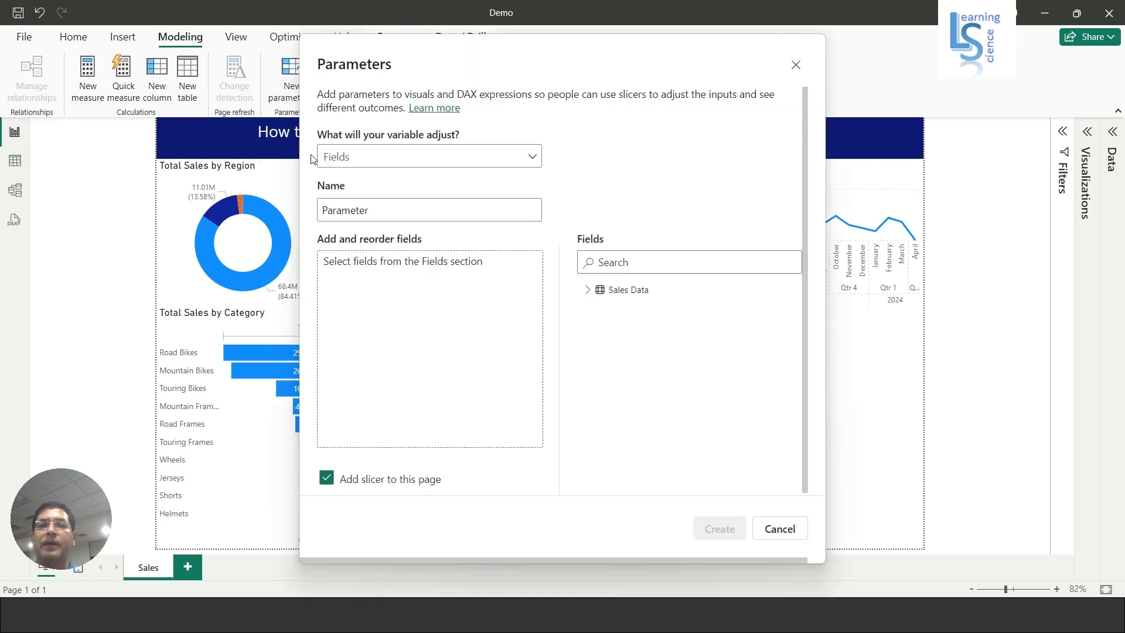
Select the default parameter name so it can be replaced with 'Column Options'
{"action": "left_click_drag", "start_coordinate": [396, 211], "coordinate": [328, 210]}
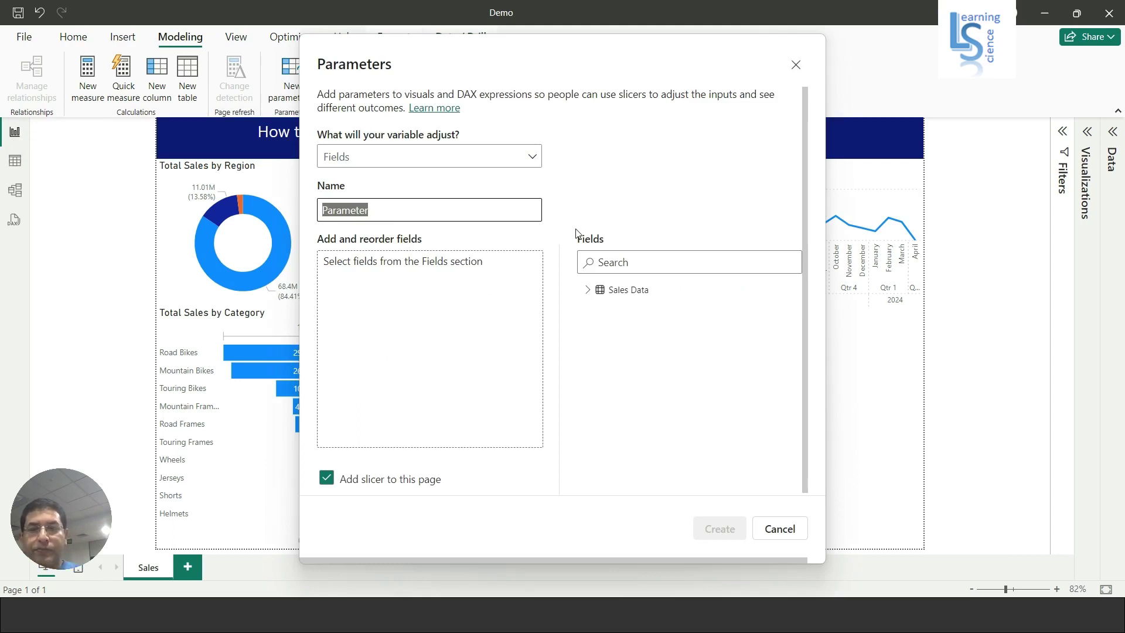
{"action": "type", "text": "Co"}
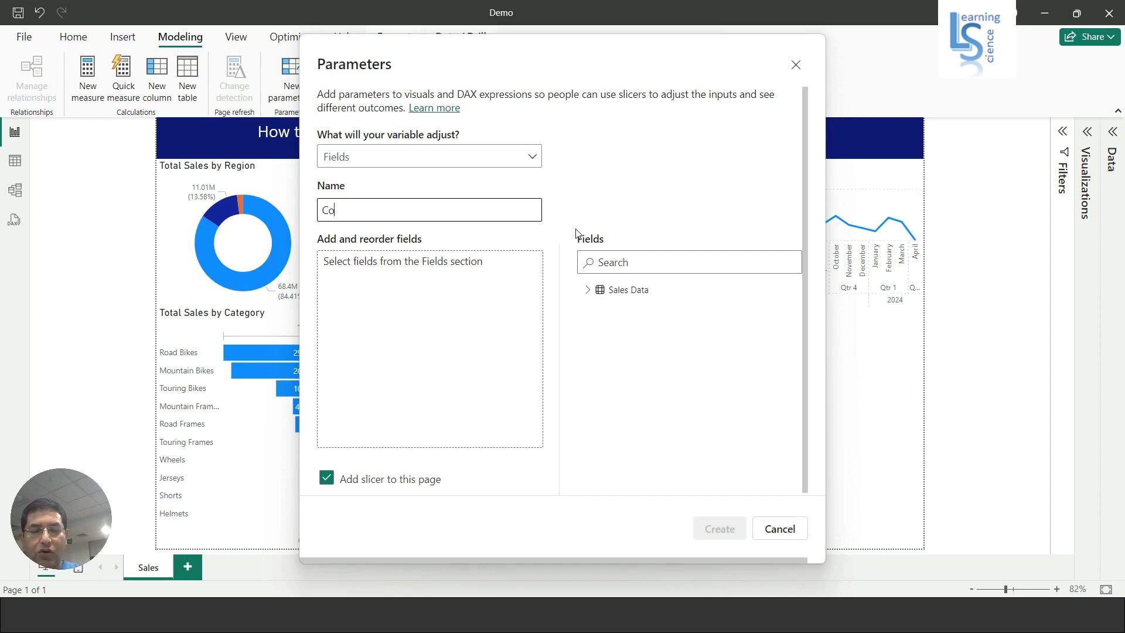
{"action": "type", "text": "lumn O"}
{"action": "type", "text": "ptions"}
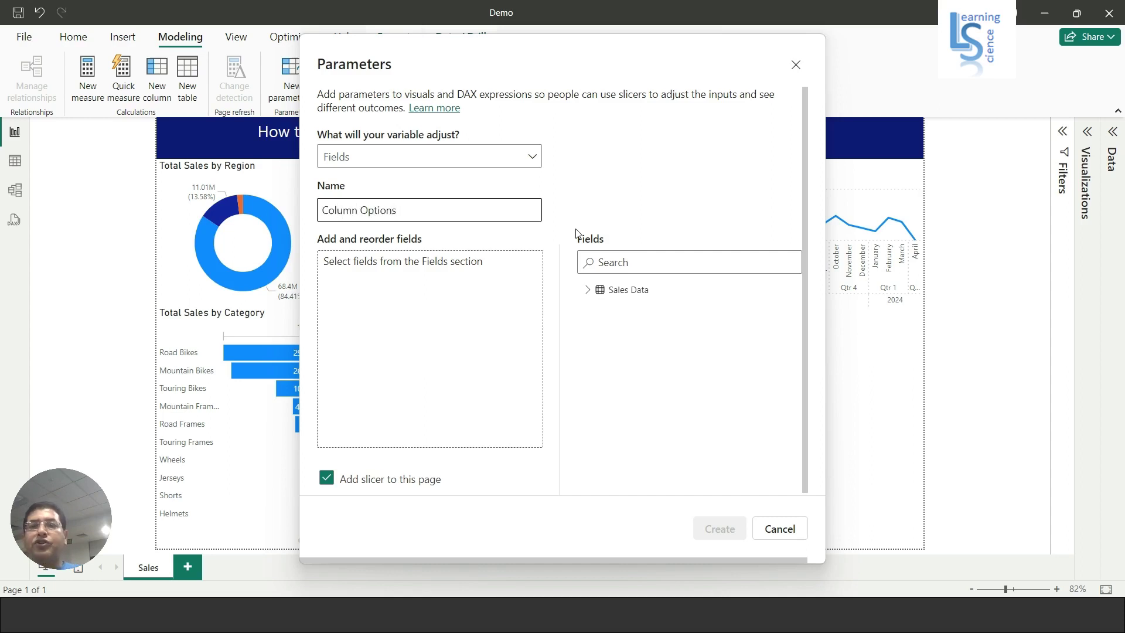
Add Business Segment, Category, Model, Color, Region, Country, Customer, Total Order Qty and Total Sales, then create
{"action": "left_click", "coordinate": [588, 290]}
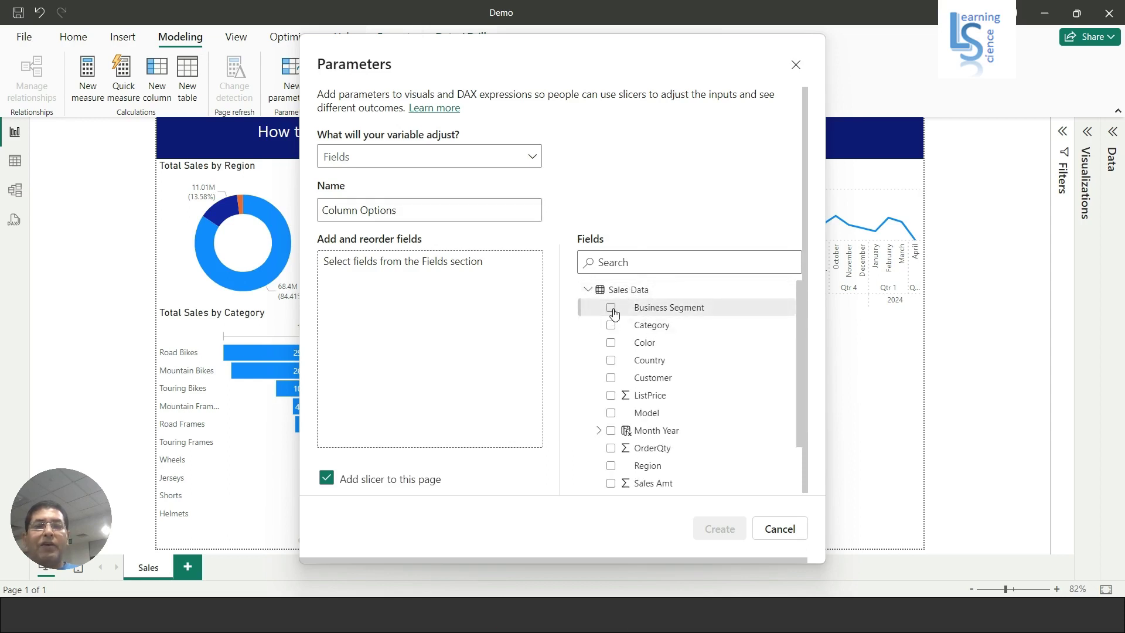
{"action": "left_click", "coordinate": [610, 308]}
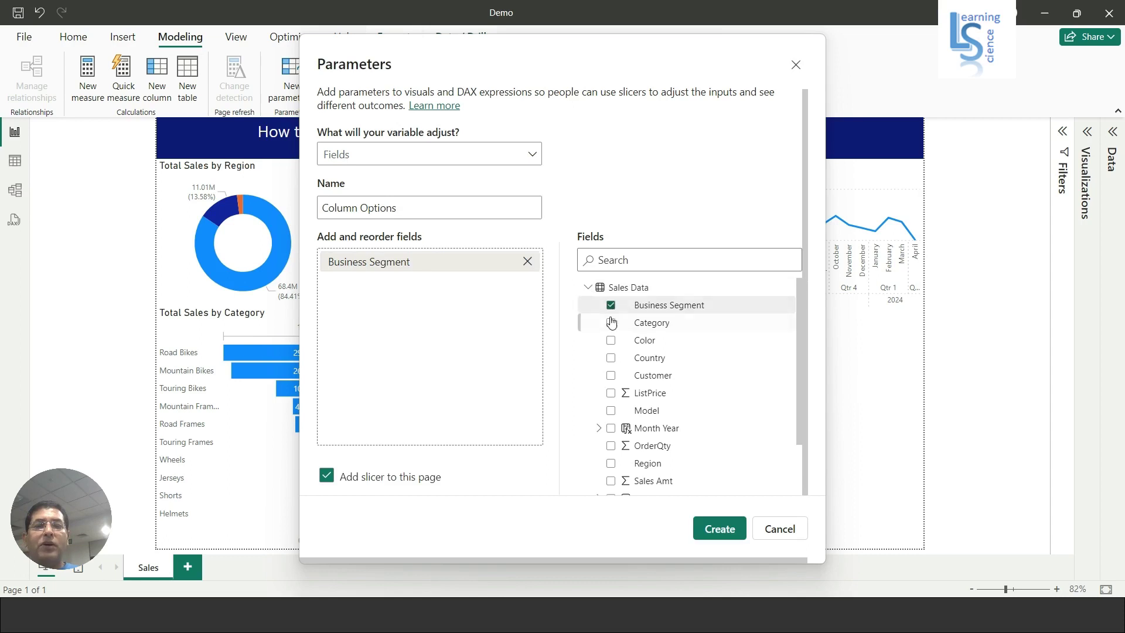
{"action": "left_click", "coordinate": [611, 324]}
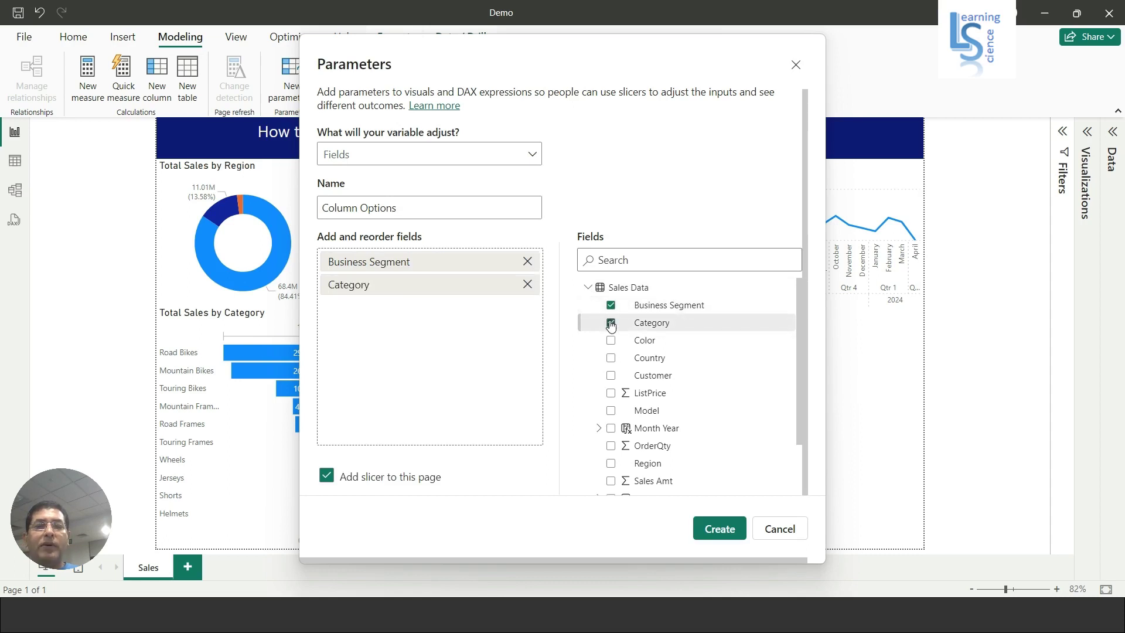
{"action": "left_click", "coordinate": [611, 410]}
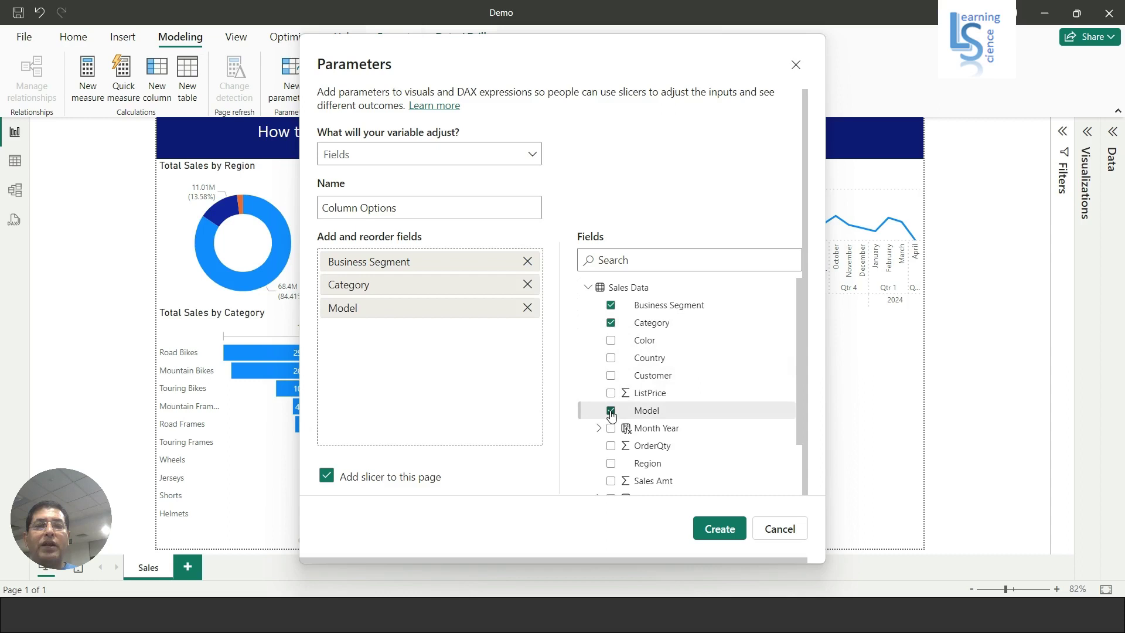
{"action": "left_click", "coordinate": [611, 341]}
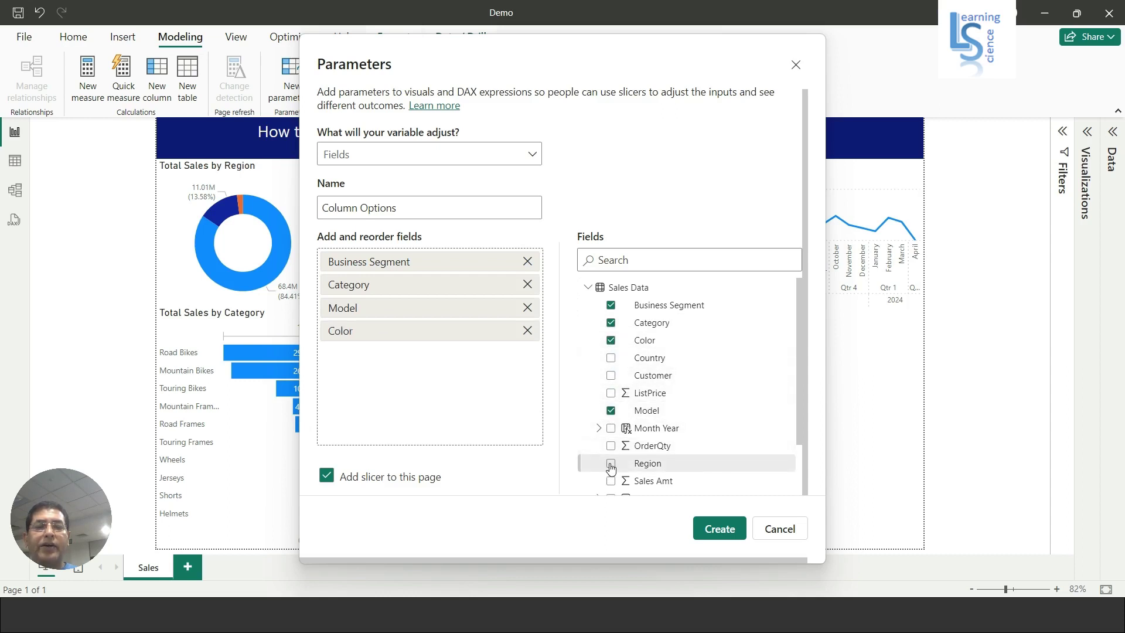
{"action": "left_click", "coordinate": [611, 464]}
{"action": "left_click", "coordinate": [610, 359]}
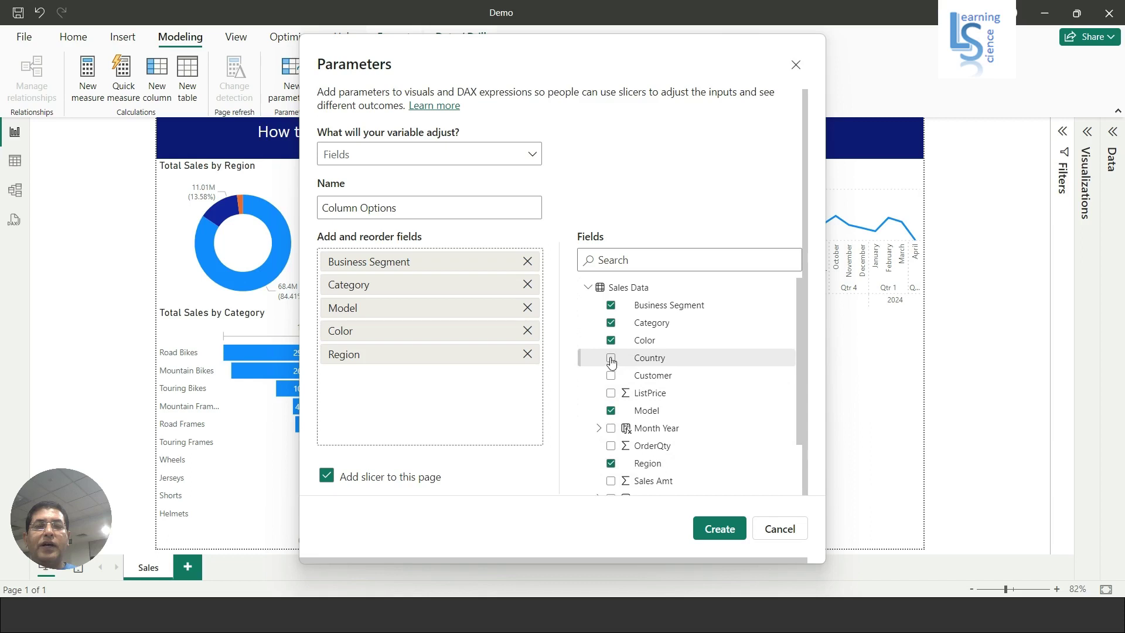
{"action": "left_click", "coordinate": [611, 375]}
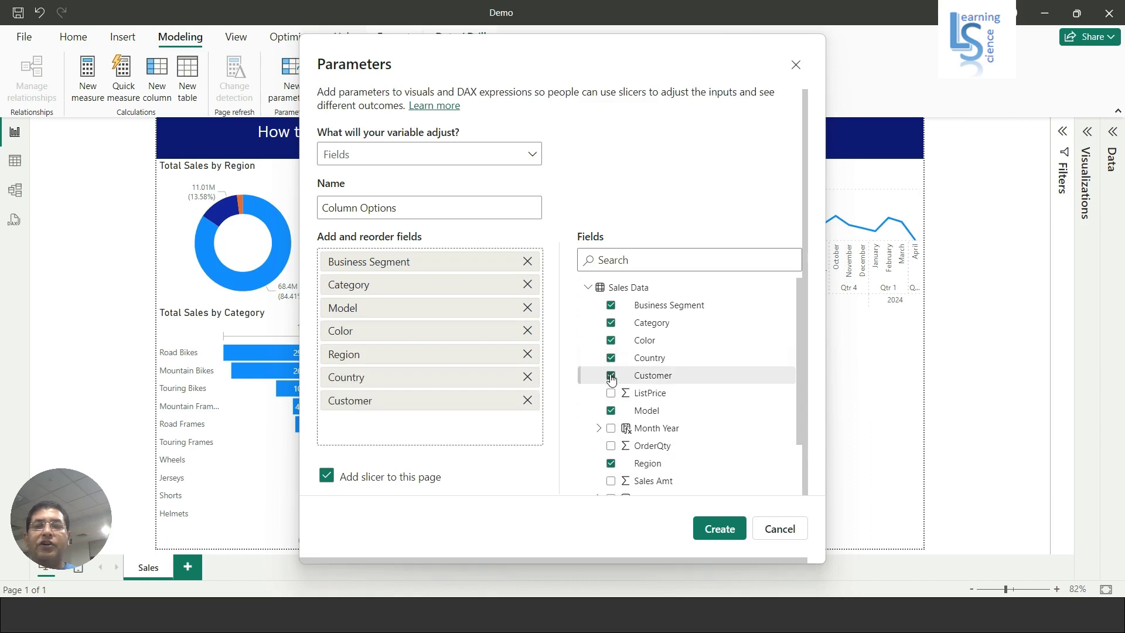
{"action": "scroll", "coordinate": [691, 401], "scroll_direction": "down", "scroll_amount": 2}
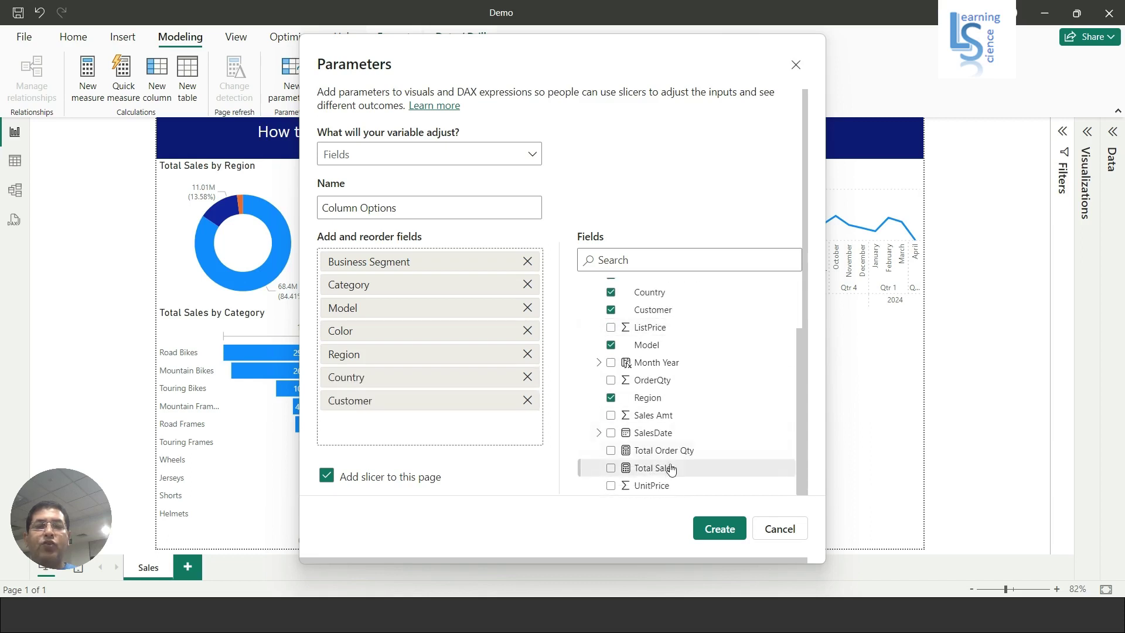
{"action": "left_click", "coordinate": [611, 451]}
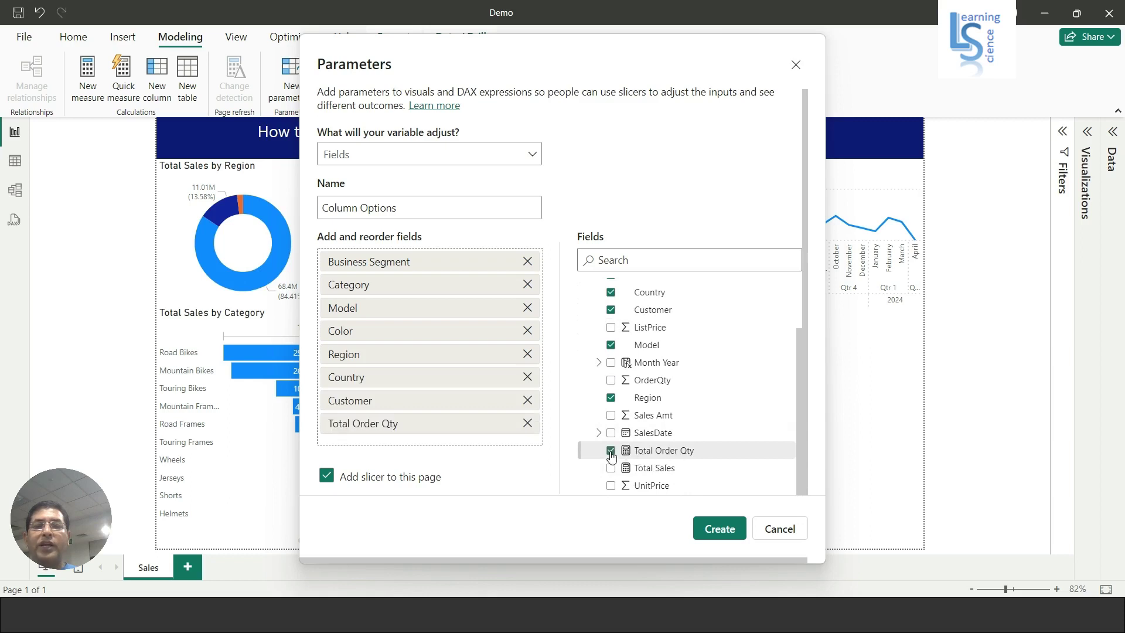
{"action": "left_click", "coordinate": [612, 469]}
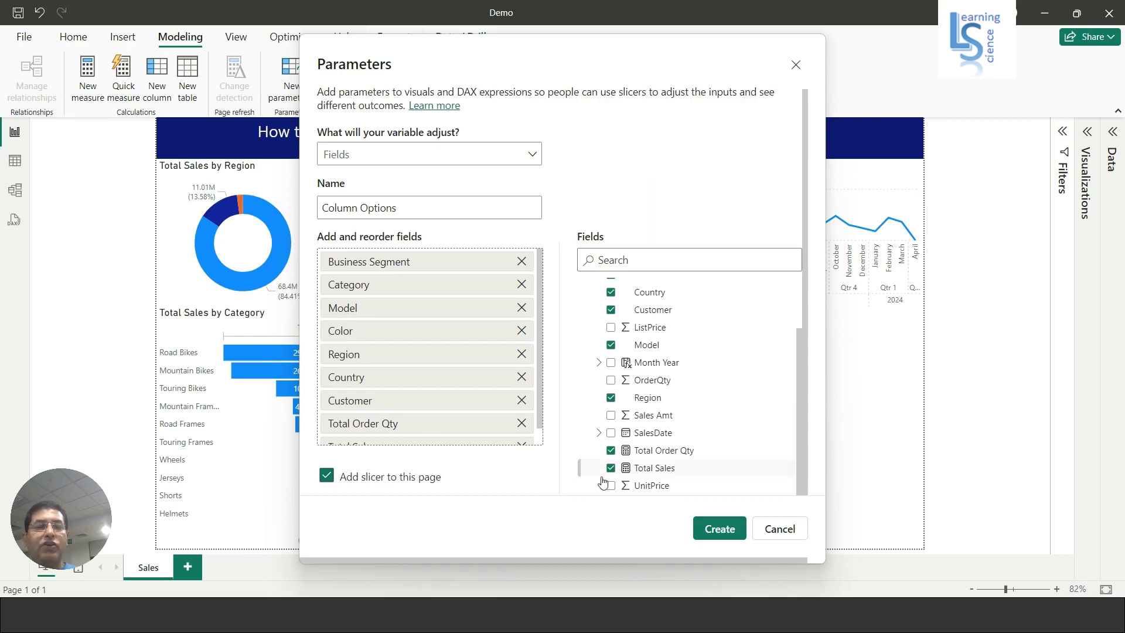
{"action": "left_click", "coordinate": [719, 530]}
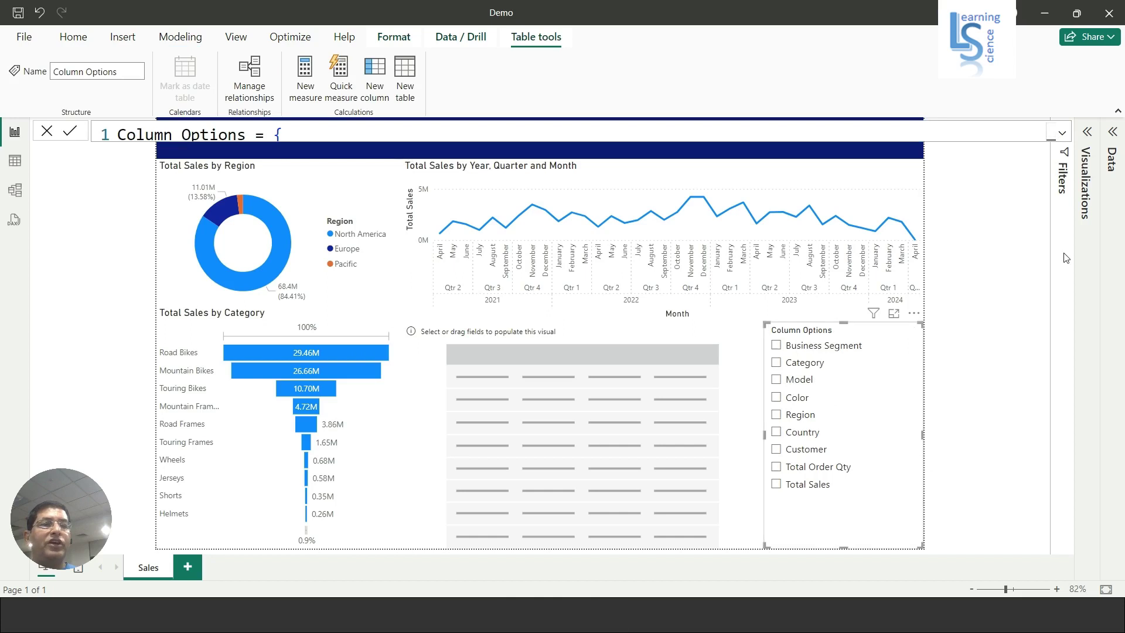
Turn on Show 'Select all' under the slicer's Slicer settings > Selection formatting
{"action": "left_click", "coordinate": [1087, 134]}
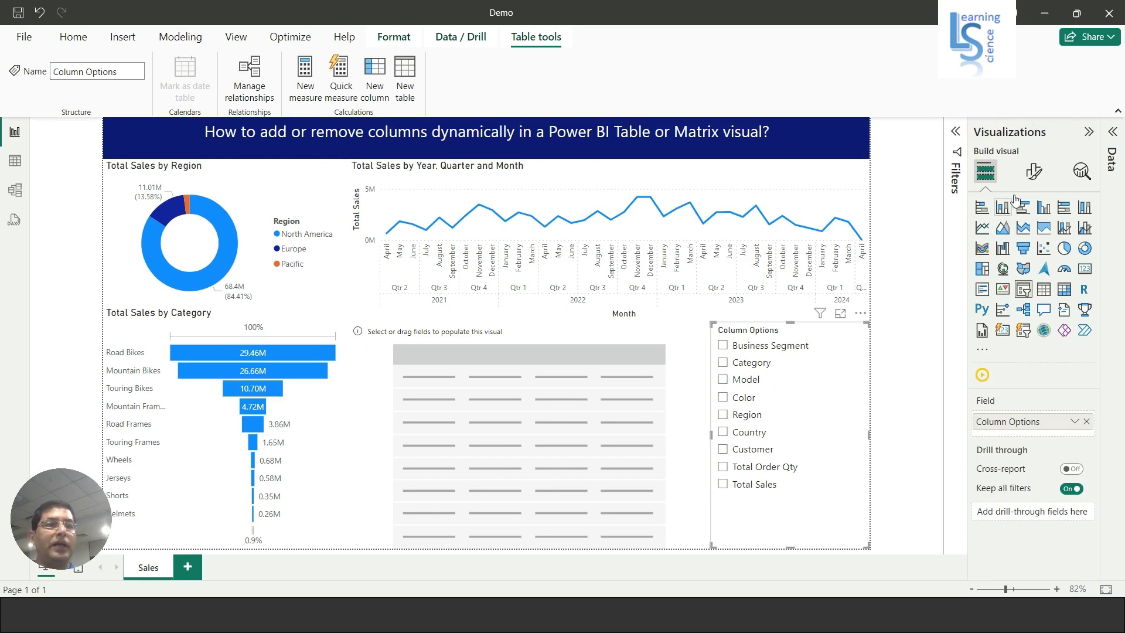
{"action": "left_click", "coordinate": [1033, 173]}
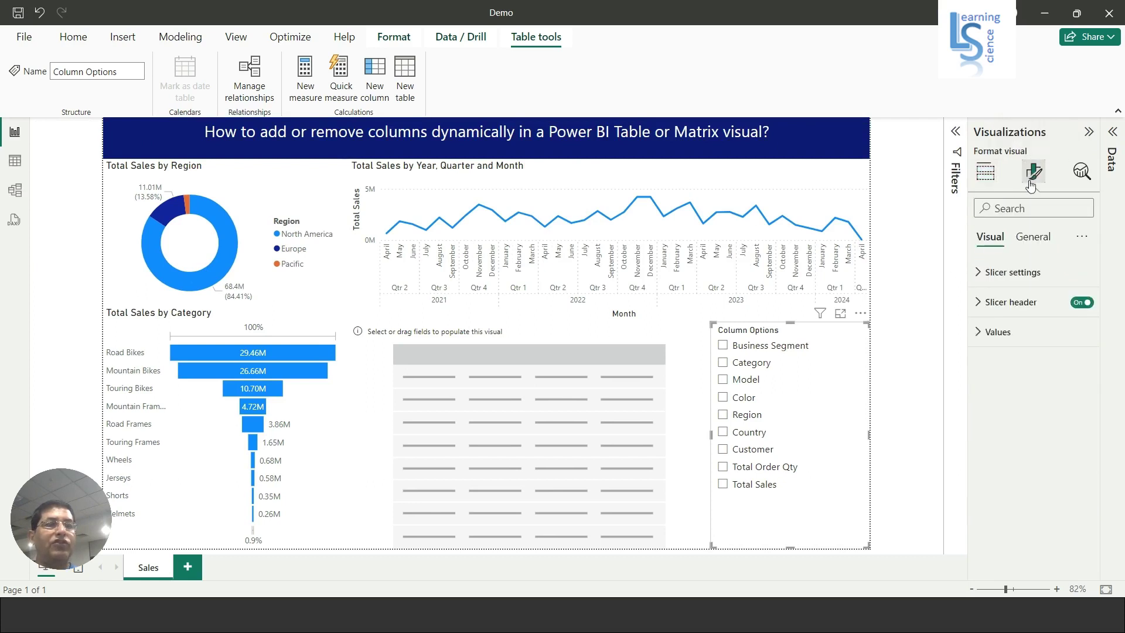
{"action": "left_click", "coordinate": [977, 273]}
{"action": "left_click", "coordinate": [982, 384]}
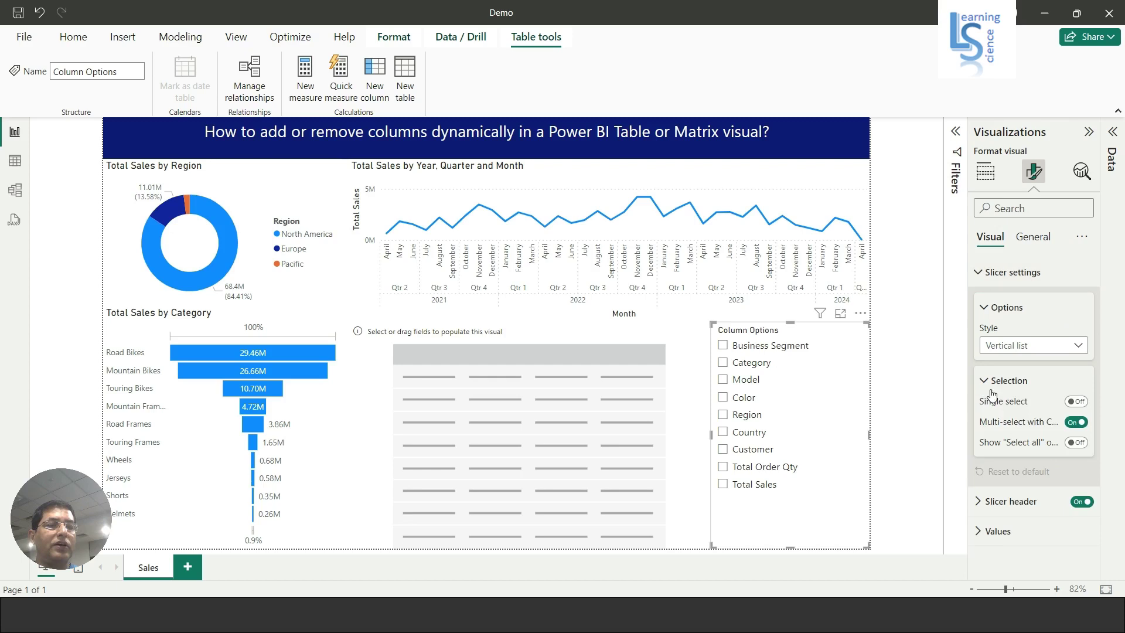
{"action": "left_click", "coordinate": [1080, 443]}
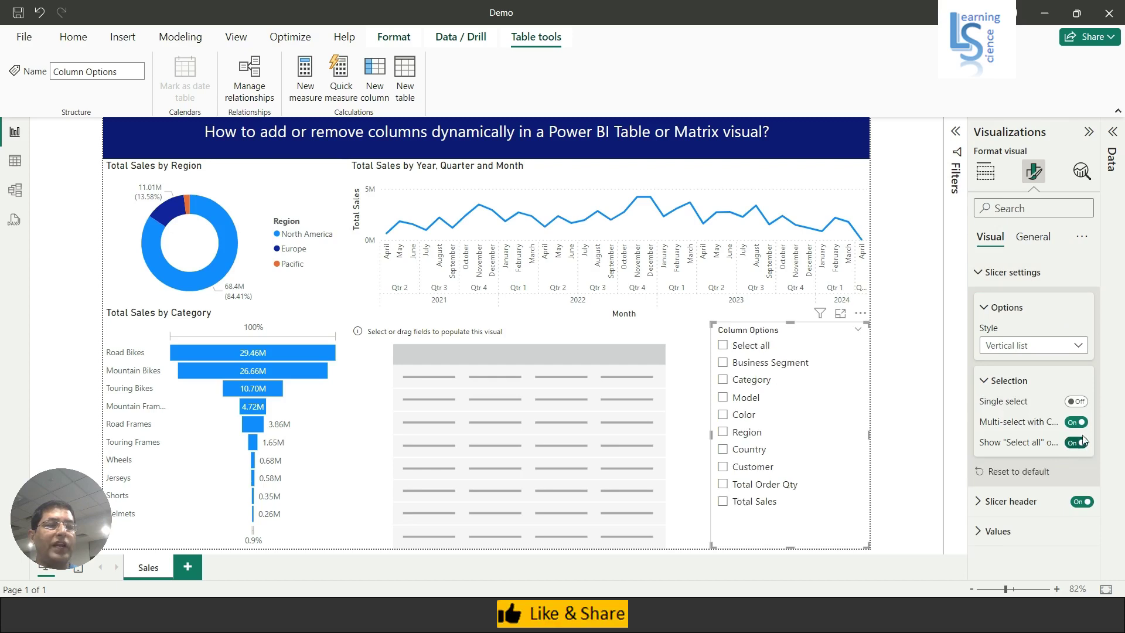
{"action": "left_click", "coordinate": [1088, 132]}
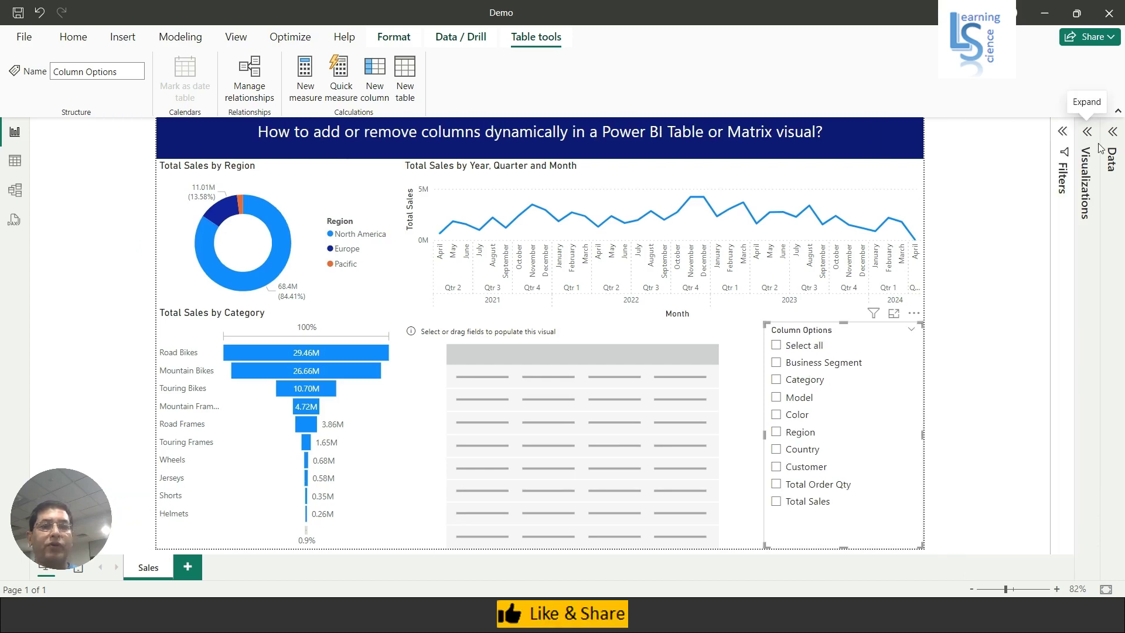
Narrow the table slightly and drag the Column Options field into its Columns well
{"action": "left_click", "coordinate": [639, 403]}
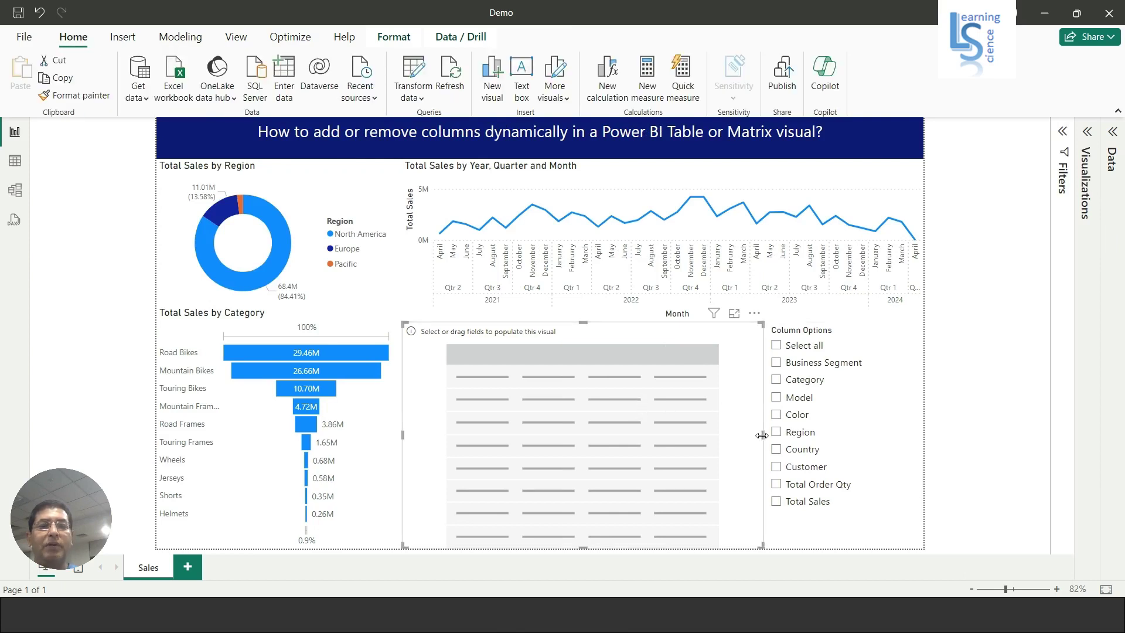
{"action": "left_click_drag", "start_coordinate": [763, 435], "coordinate": [745, 437]}
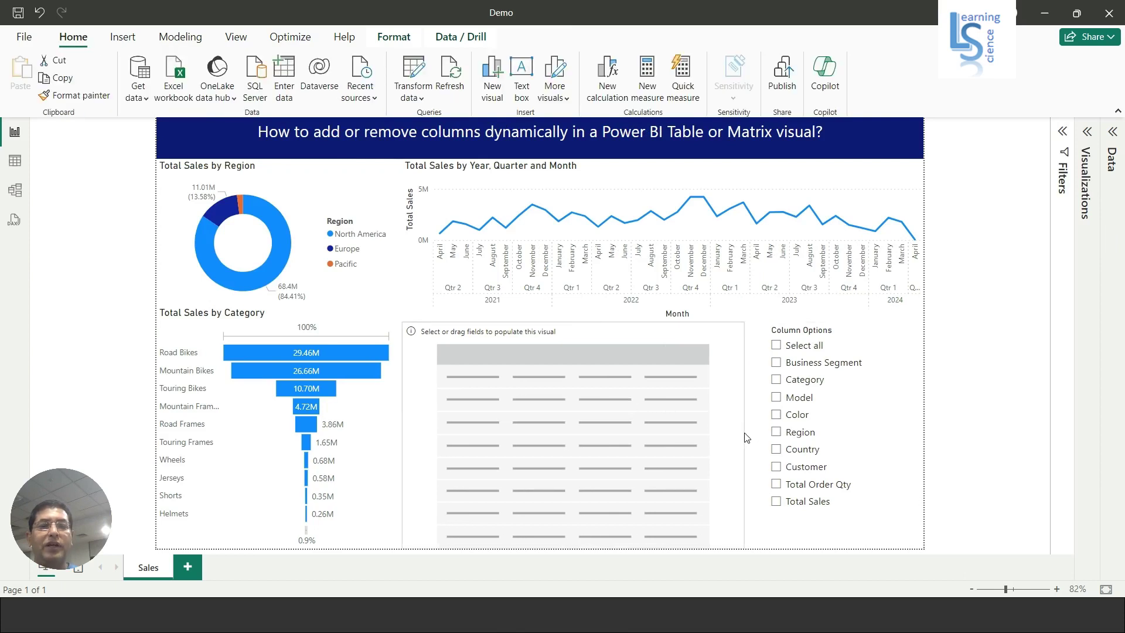
{"action": "left_click", "coordinate": [1112, 134]}
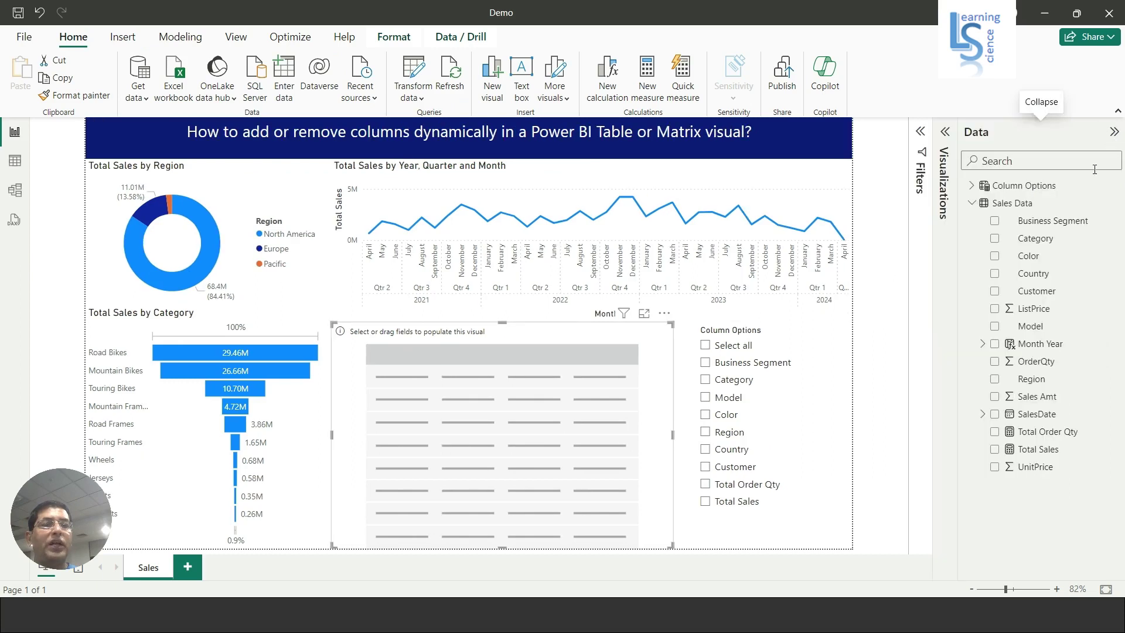
{"action": "mouse_move", "coordinate": [1023, 185]}
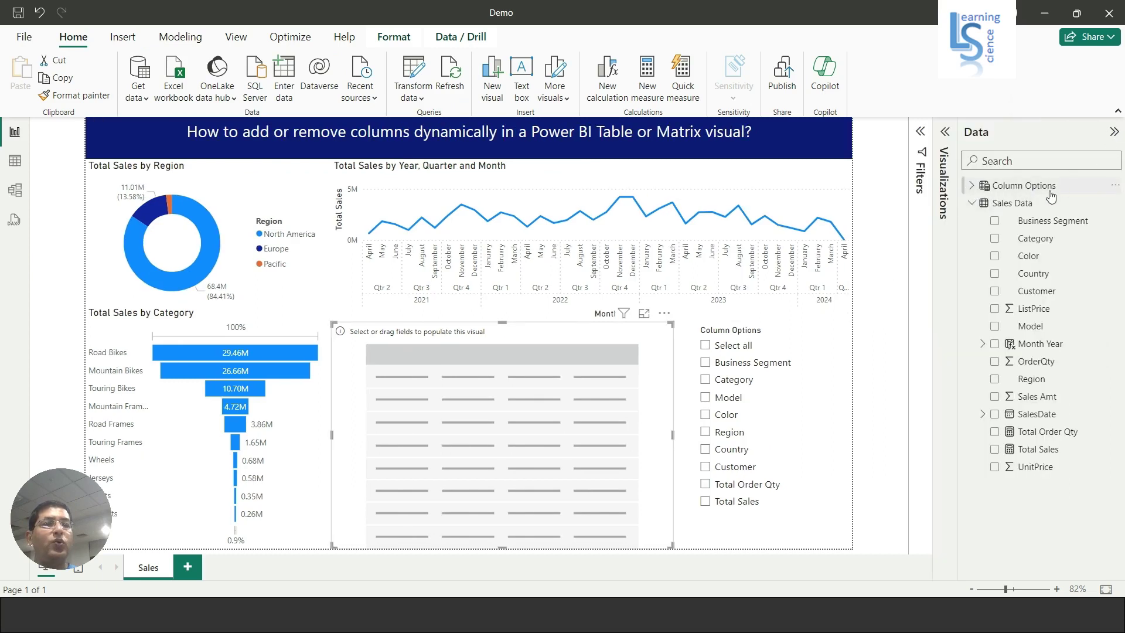
{"action": "left_click", "coordinate": [971, 186]}
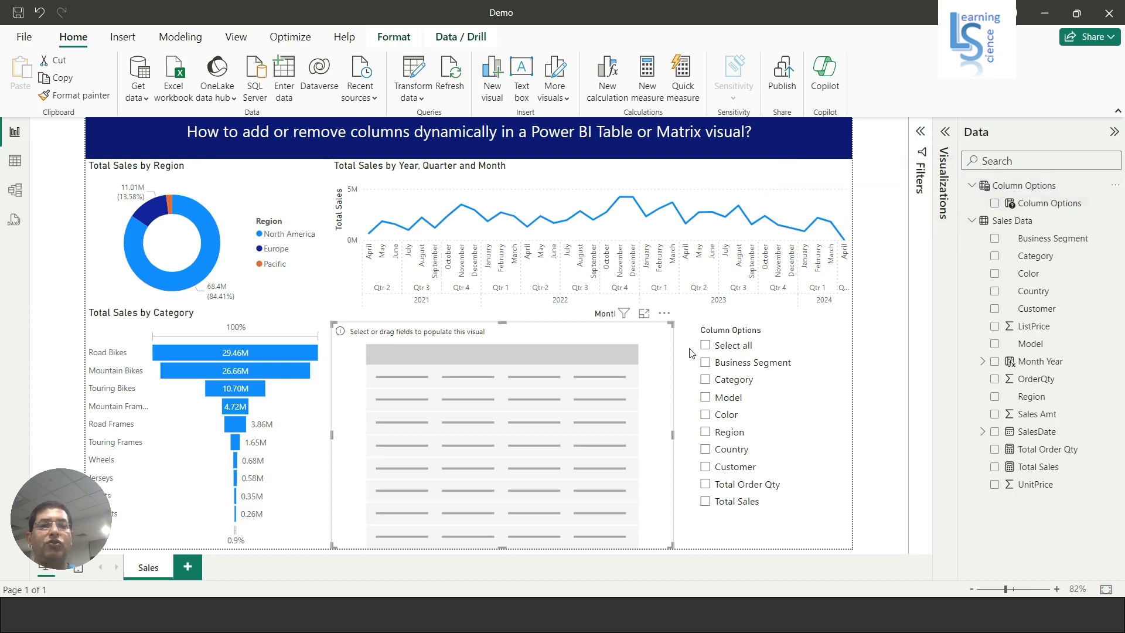
{"action": "left_click", "coordinate": [945, 132]}
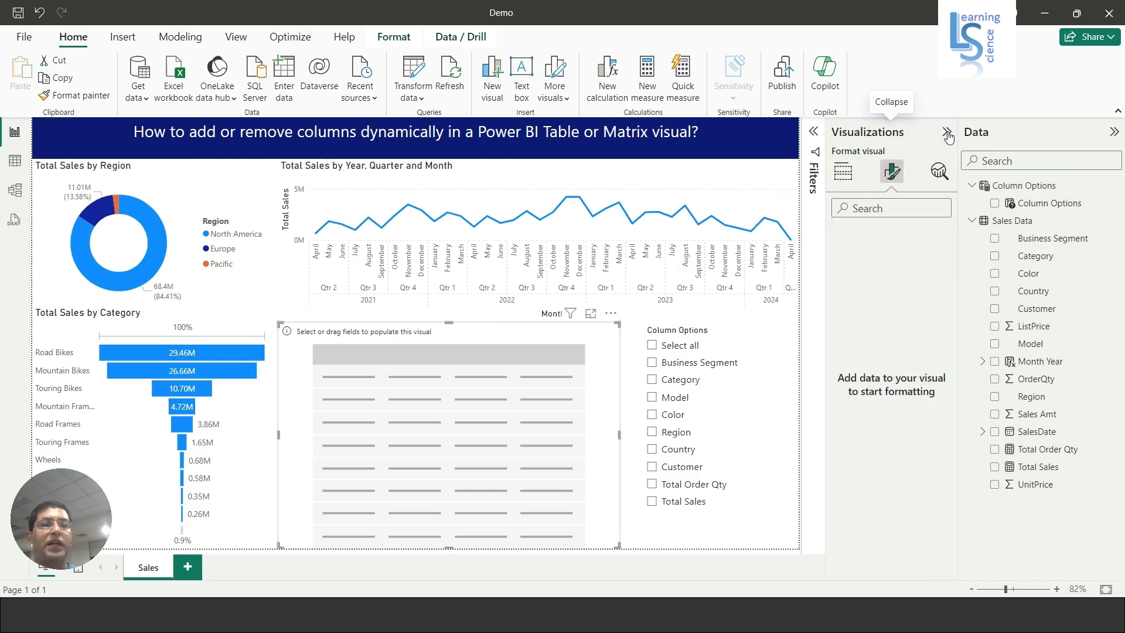
{"action": "left_click", "coordinate": [843, 171]}
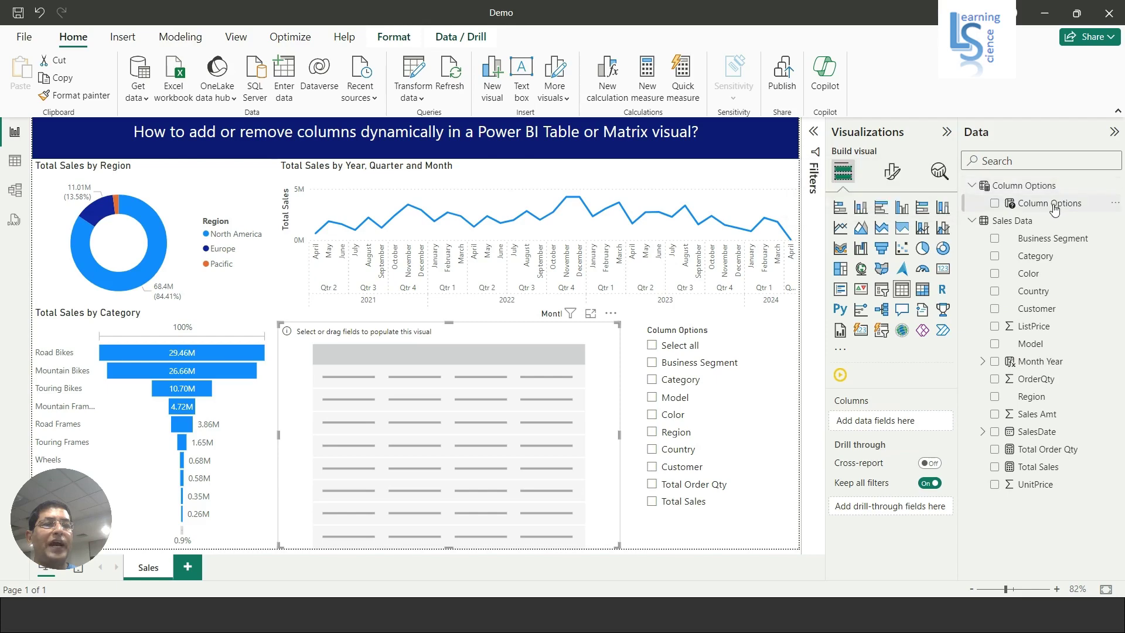
{"action": "mouse_move", "coordinate": [1050, 202]}
{"action": "left_mouse_down"}
{"action": "mouse_move", "coordinate": [994, 250]}
{"action": "mouse_move", "coordinate": [903, 426]}
{"action": "left_mouse_up"}
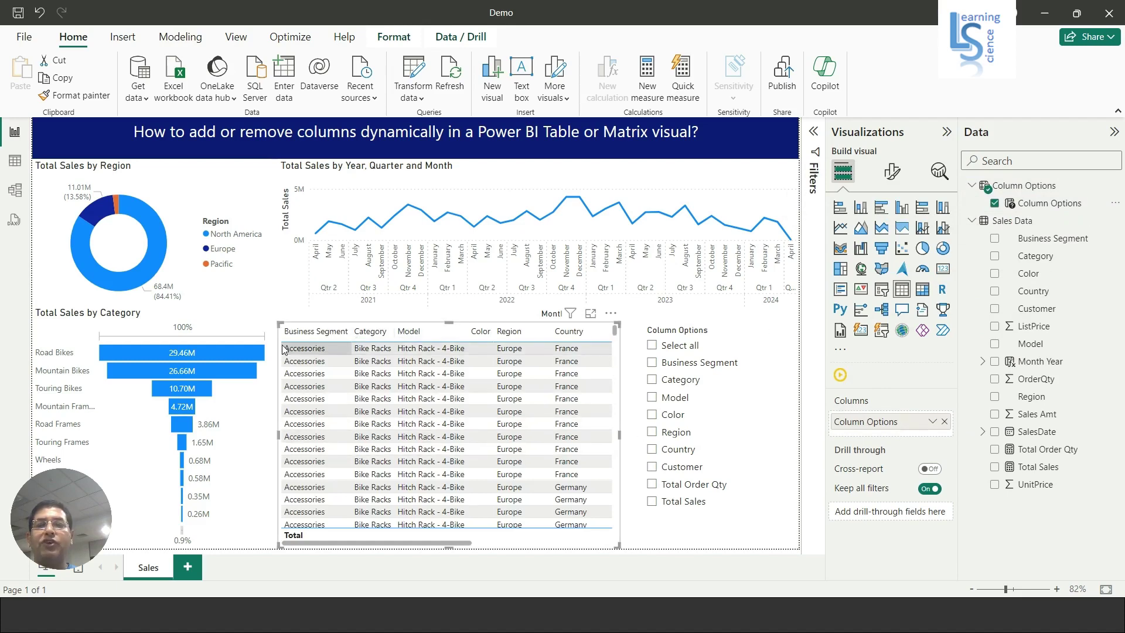
{"action": "left_click_drag", "start_coordinate": [462, 535], "coordinate": [605, 548]}
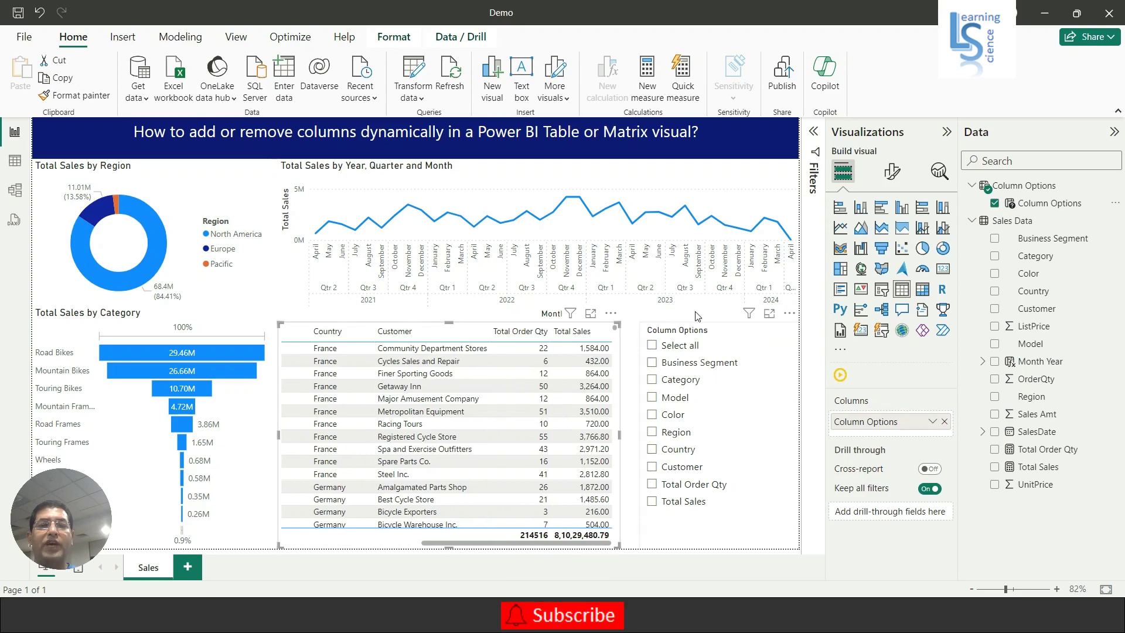
Collapse the side panes and toggle Column Options slicer items until only Region and Country are selected
{"action": "left_click", "coordinate": [946, 131]}
{"action": "left_click", "coordinate": [1114, 133]}
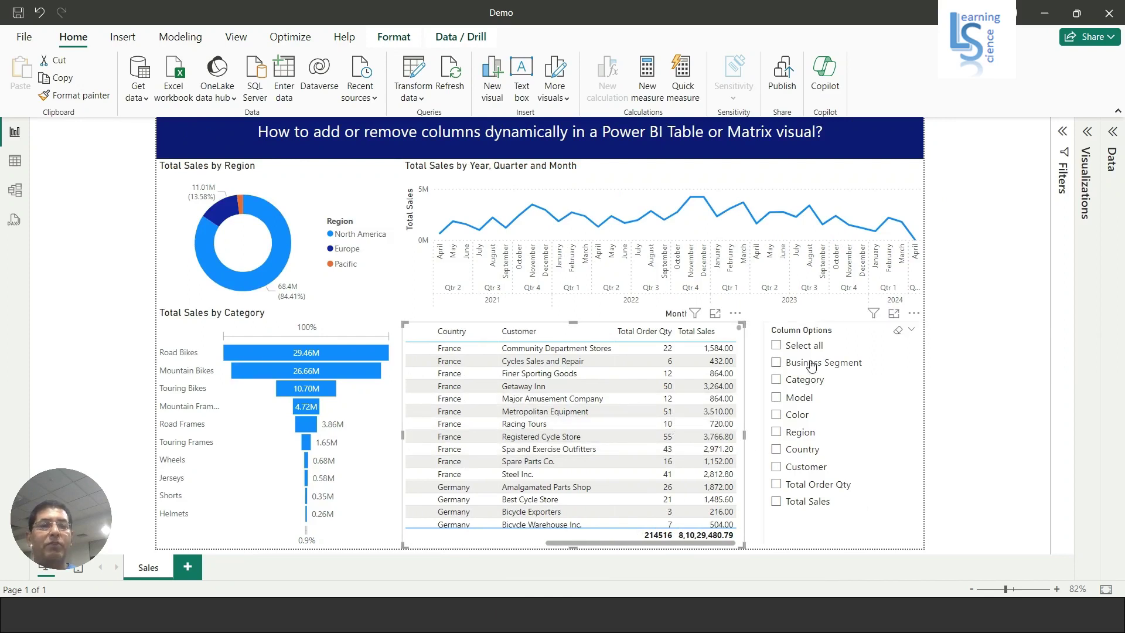
{"action": "mouse_move", "coordinate": [571, 424]}
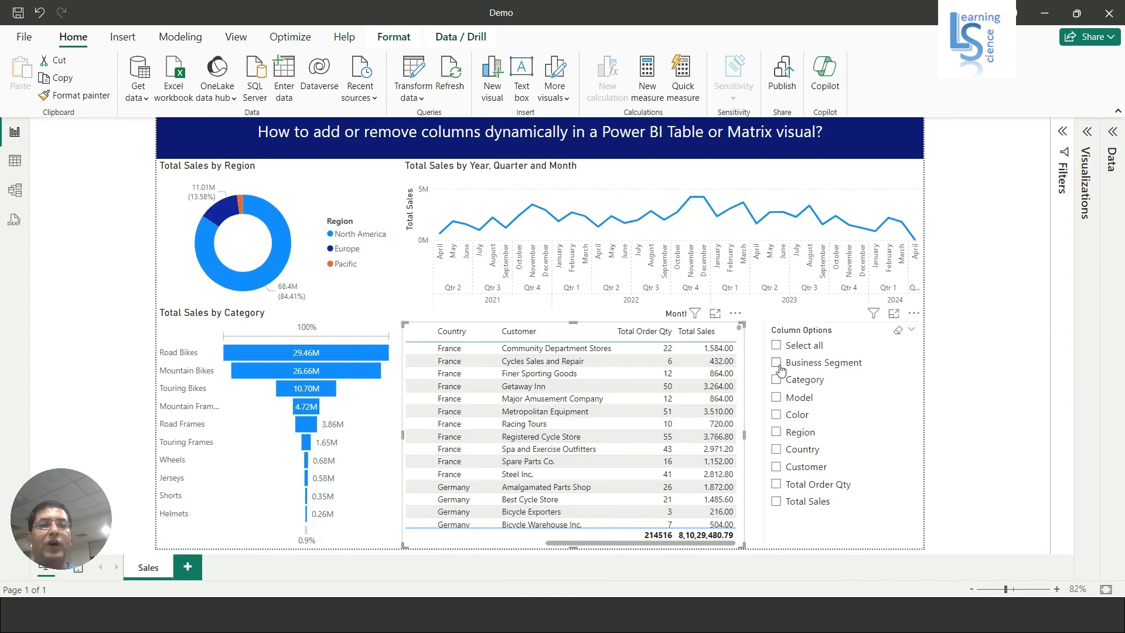
{"action": "left_click", "coordinate": [776, 364]}
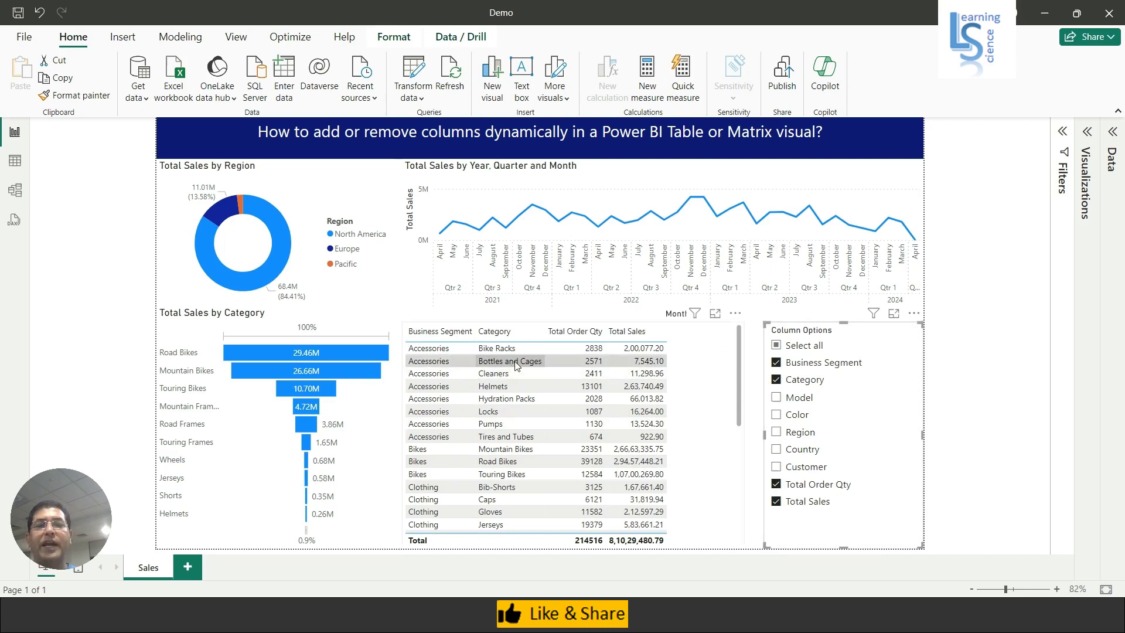
{"action": "left_click", "coordinate": [777, 380]}
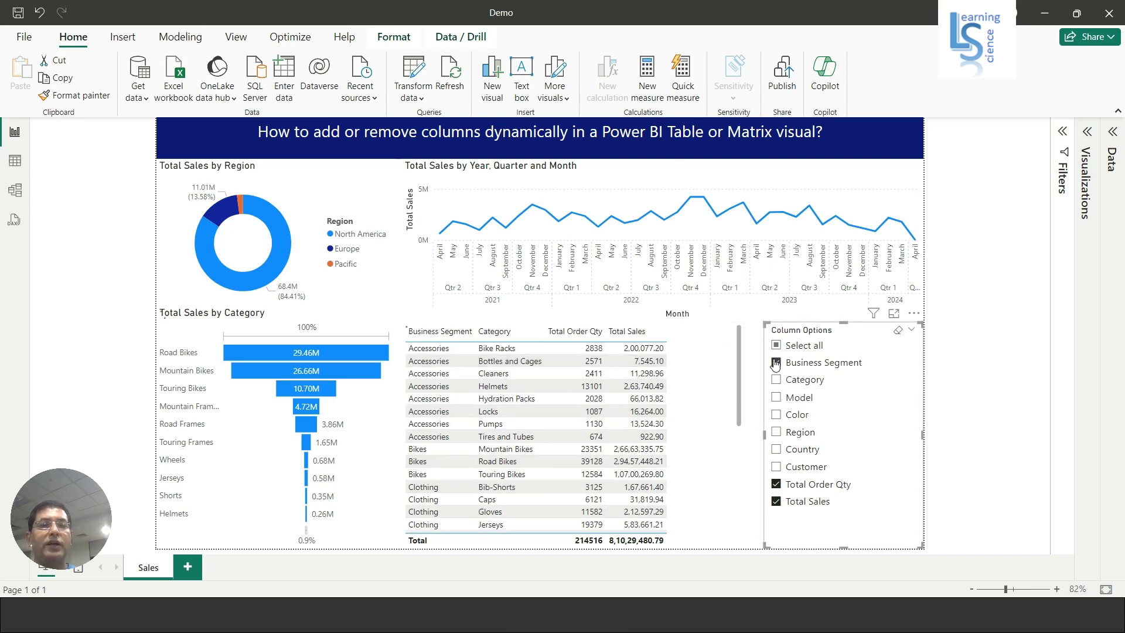
{"action": "left_click", "coordinate": [776, 362]}
{"action": "left_click", "coordinate": [776, 486]}
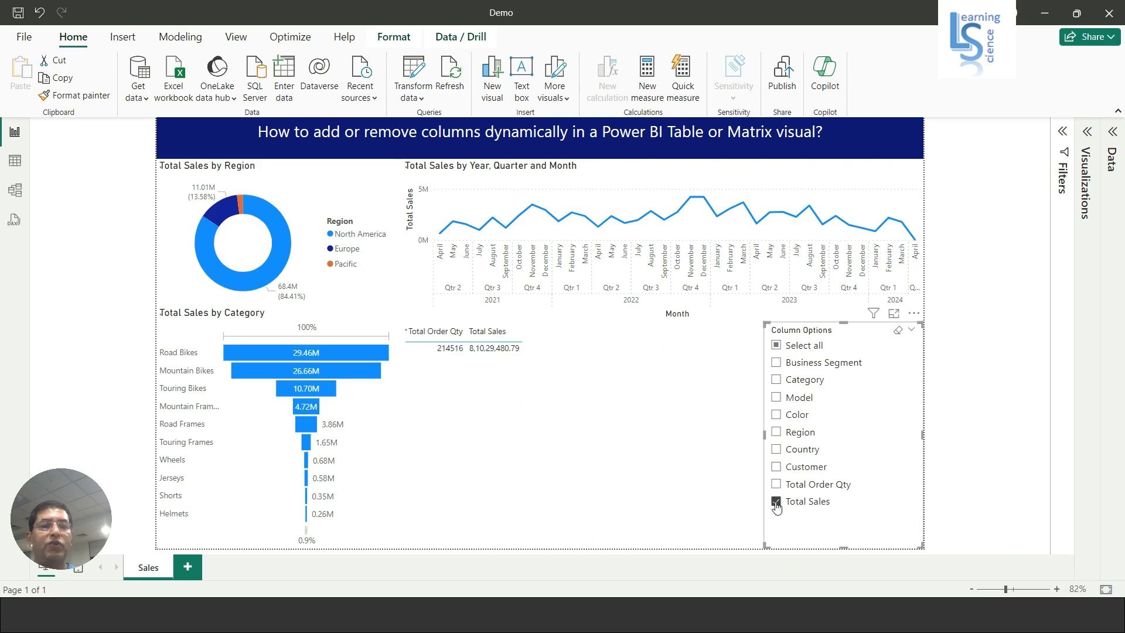
{"action": "left_click", "coordinate": [777, 504]}
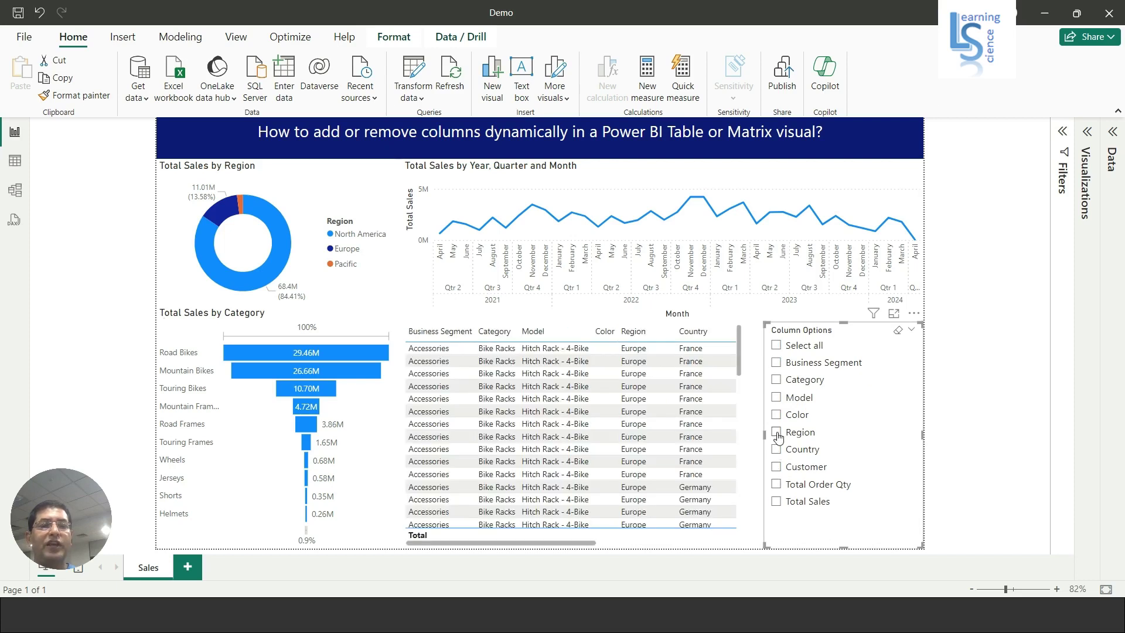
{"action": "left_click", "coordinate": [776, 432]}
{"action": "left_click", "coordinate": [776, 450]}
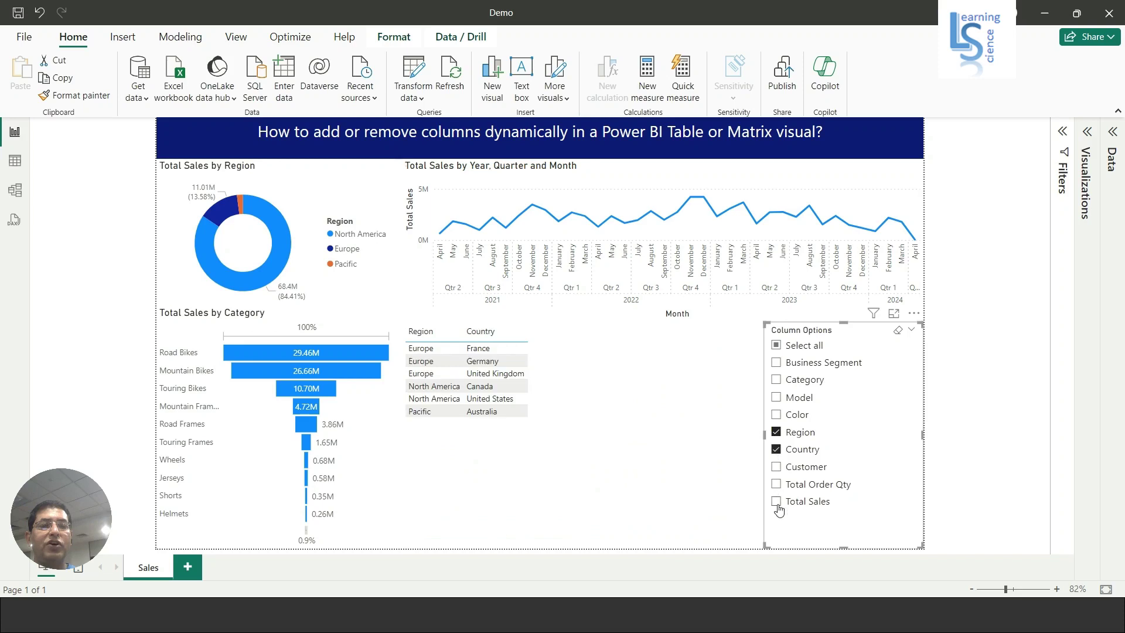